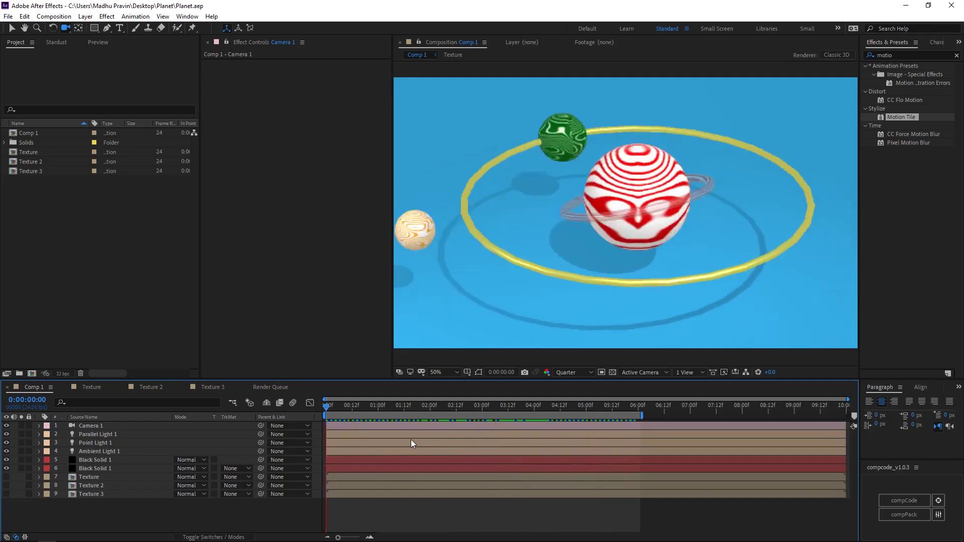
Create a new 1920×1080 composition from the HDTV 1080 24 preset.
{"action": "key", "text": "ctrl+n"}
{"action": "left_click", "coordinate": [255, 195]}
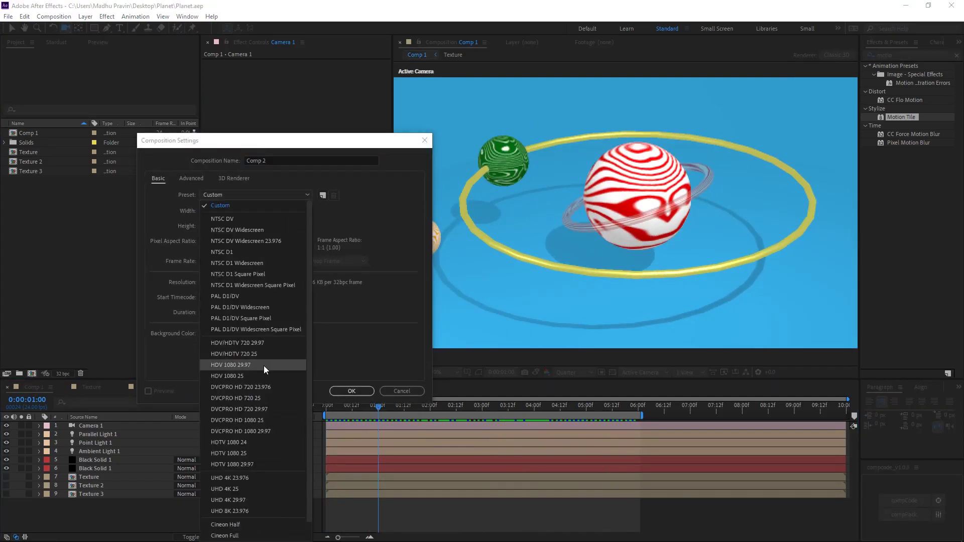
{"action": "left_click", "coordinate": [229, 443]}
{"action": "left_click", "coordinate": [352, 391]}
Add a new solid layer and apply the Superluminal Stardust effect to it.
{"action": "right_click", "coordinate": [91, 455]}
{"action": "left_click", "coordinate": [246, 370]}
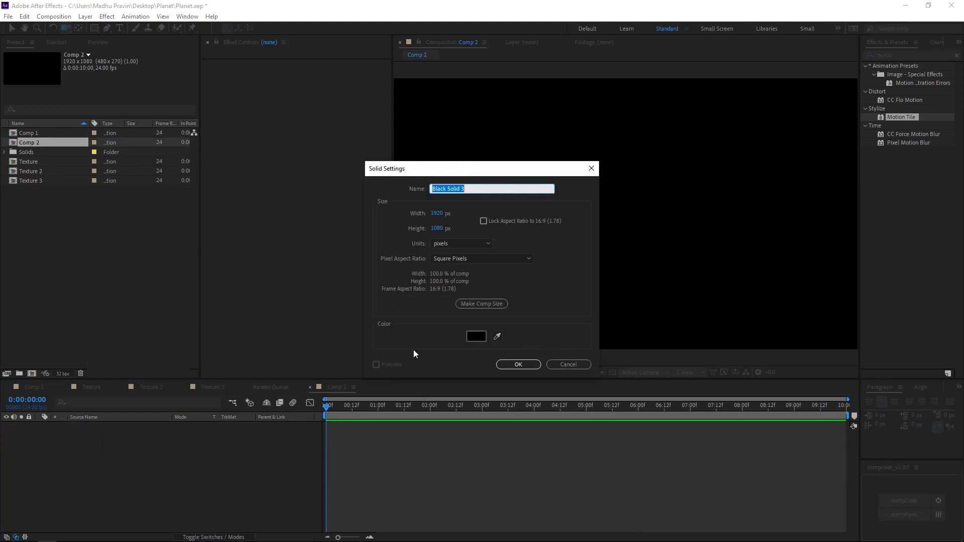
{"action": "left_click", "coordinate": [518, 365]}
{"action": "left_click", "coordinate": [956, 55]}
{"action": "left_click", "coordinate": [865, 245]}
{"action": "left_click_drag", "start_coordinate": [897, 254], "coordinate": [656, 272]}
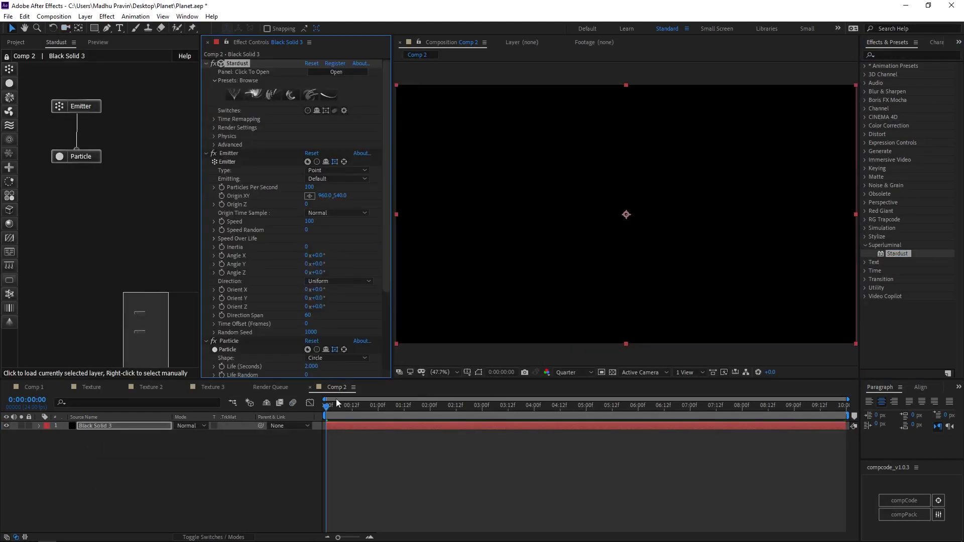
Replace the default Emitter and Particle nodes with a Model node using a Primitive Sphere, size 150.
{"action": "left_click_drag", "start_coordinate": [169, 231], "coordinate": [46, 95]}
{"action": "key", "text": "Delete"}
{"action": "left_click_drag", "start_coordinate": [9, 209], "coordinate": [88, 126]}
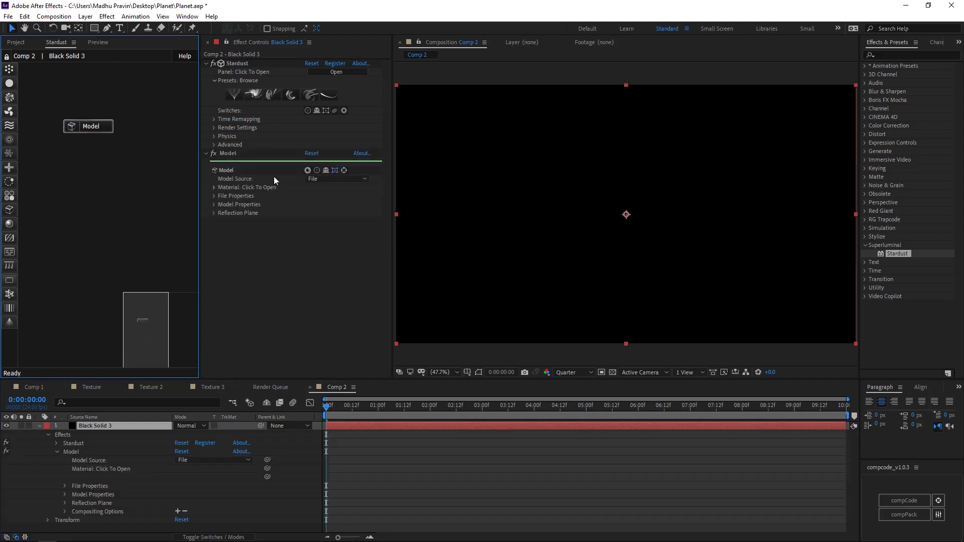
{"action": "left_click", "coordinate": [337, 179]}
{"action": "left_click", "coordinate": [332, 191]}
{"action": "left_click", "coordinate": [336, 205]}
{"action": "left_click", "coordinate": [334, 227]}
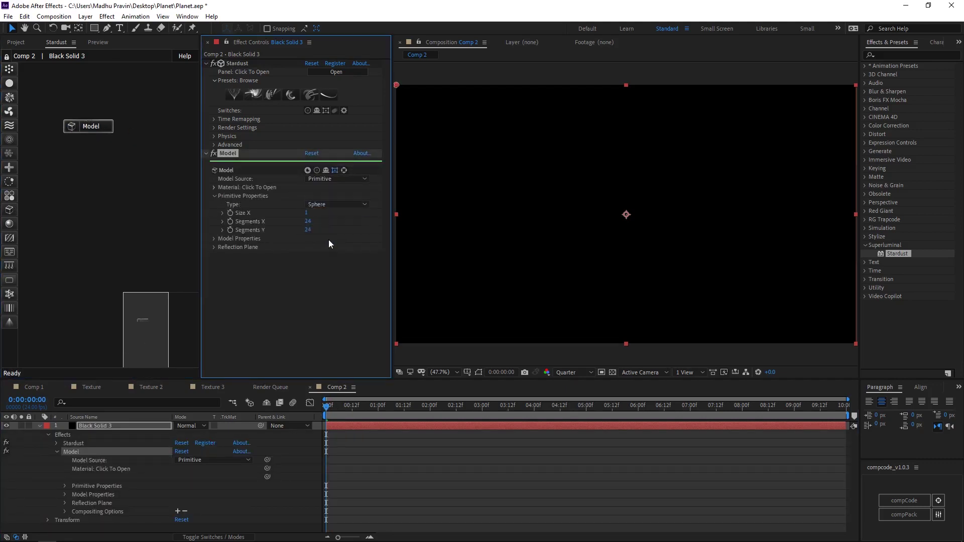
{"action": "left_click_drag", "start_coordinate": [309, 217], "coordinate": [317, 216]}
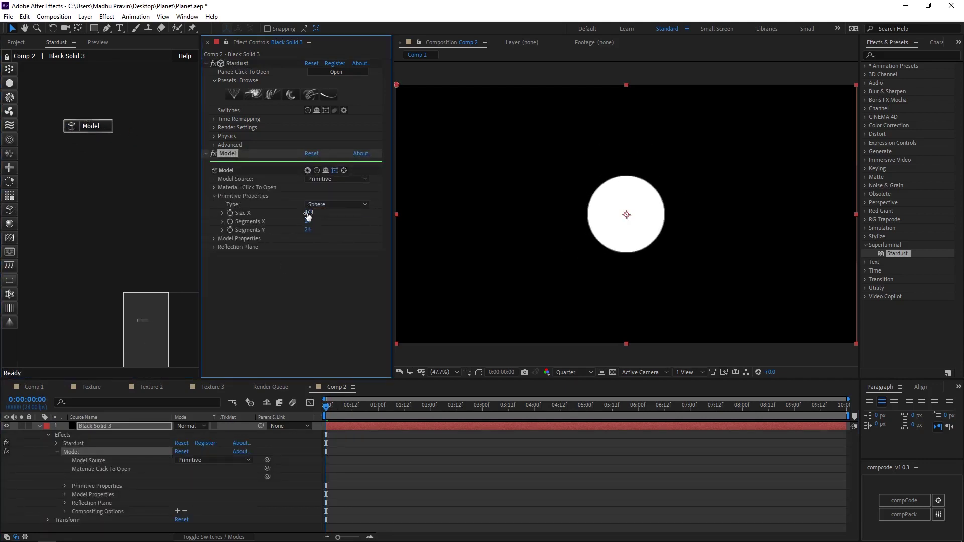
Add an Ambient light to the comp.
{"action": "right_click", "coordinate": [380, 504]}
{"action": "mouse_move", "coordinate": [427, 351]}
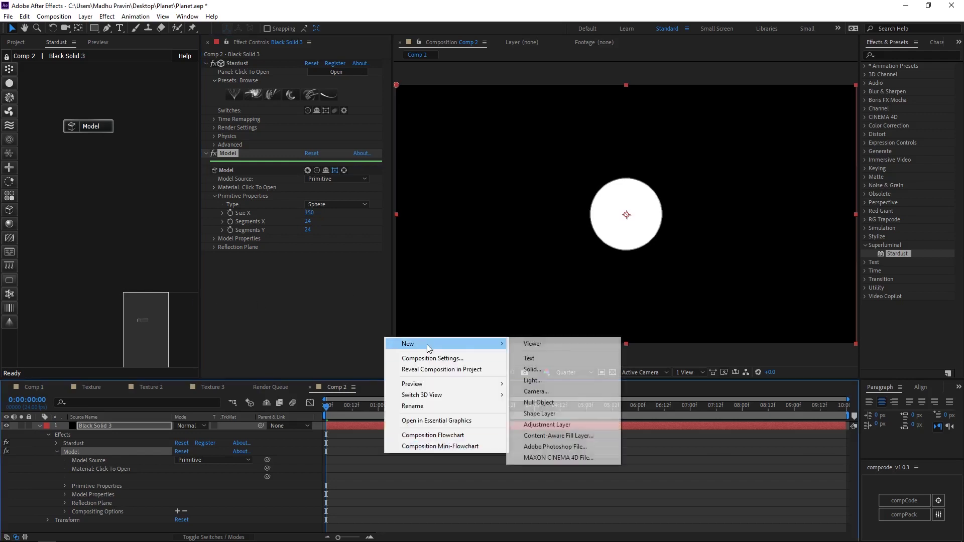
{"action": "left_click", "coordinate": [532, 378]}
{"action": "left_click", "coordinate": [332, 227]}
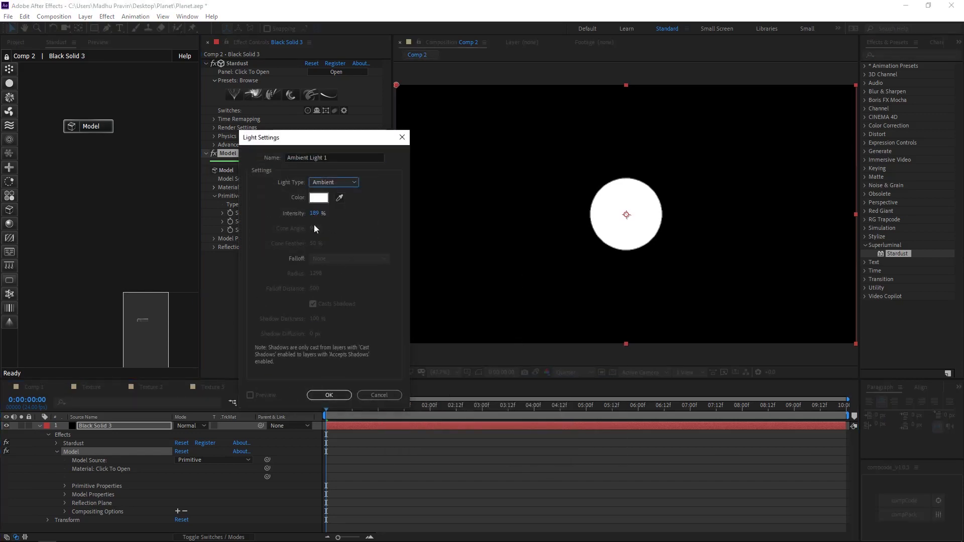
{"action": "left_click", "coordinate": [322, 396]}
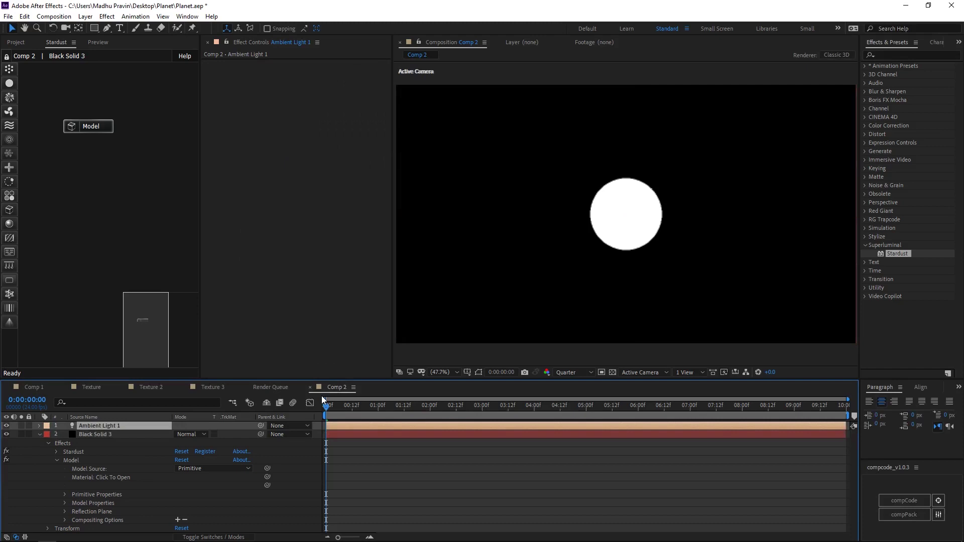
Add a Parallel light and show the top and camera views side by side.
{"action": "key", "text": "ctrl+alt+shift+l"}
{"action": "left_click", "coordinate": [334, 182]}
{"action": "left_click", "coordinate": [312, 214]}
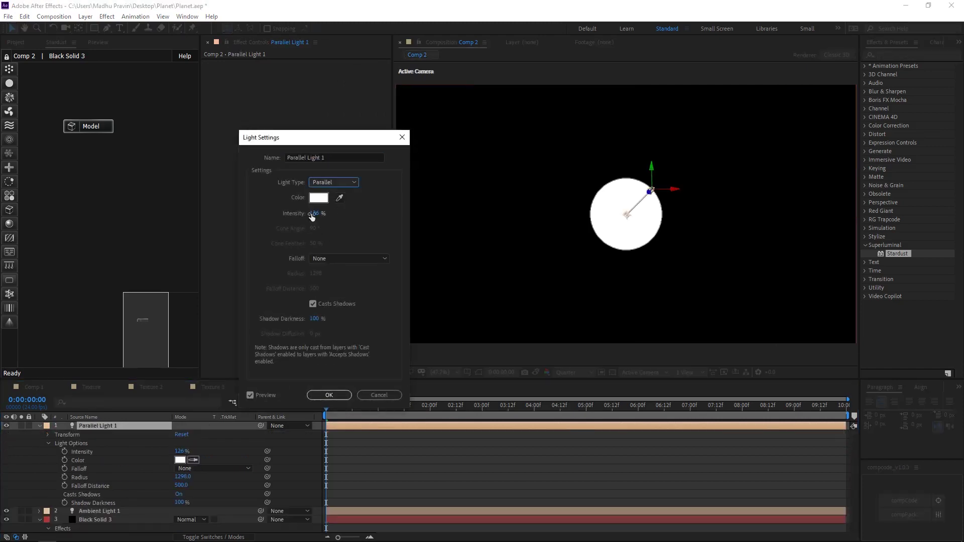
{"action": "key", "text": "Return"}
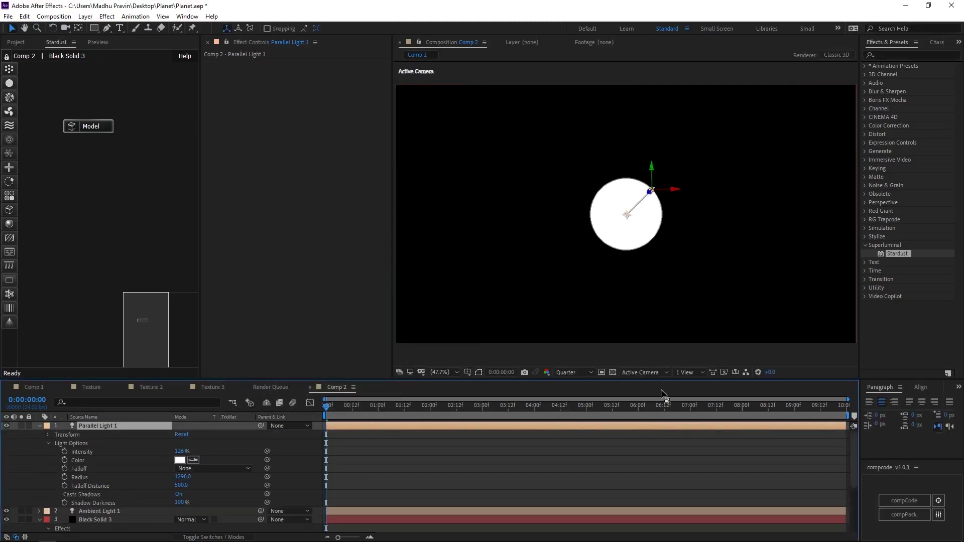
{"action": "left_click", "coordinate": [687, 373]}
{"action": "left_click", "coordinate": [704, 404]}
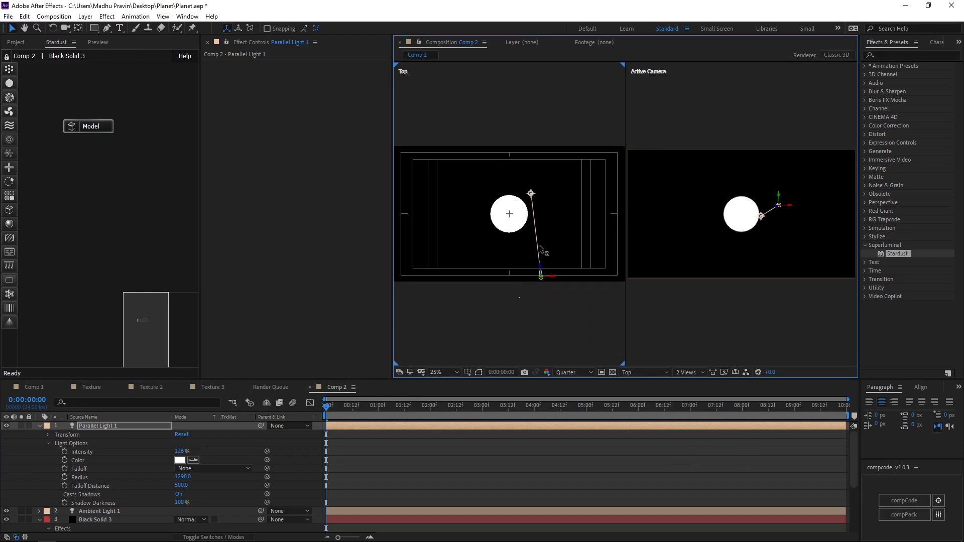
Try switching the light to a Point light, then undo that change.
{"action": "double_click", "coordinate": [95, 427]}
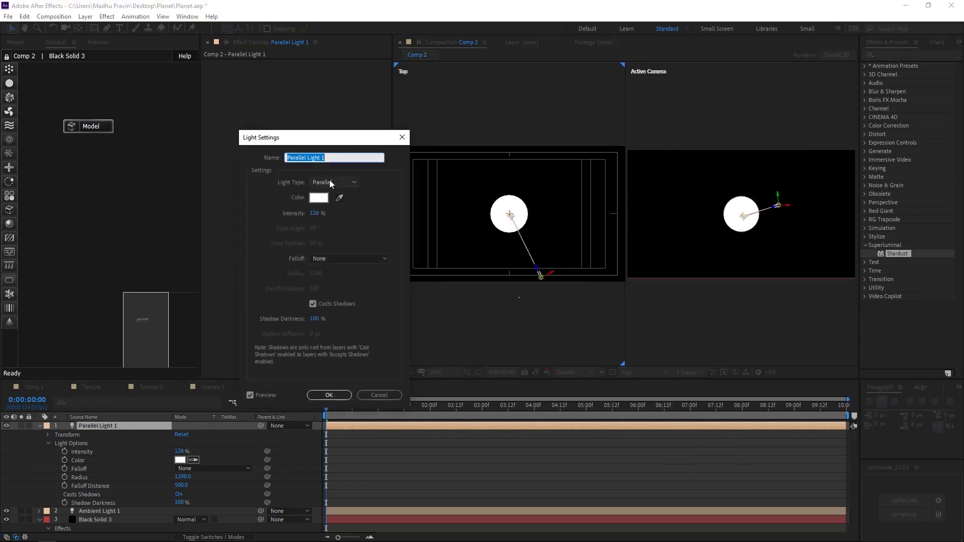
{"action": "left_click", "coordinate": [329, 180]}
{"action": "left_click", "coordinate": [329, 212]}
{"action": "left_click", "coordinate": [323, 395]}
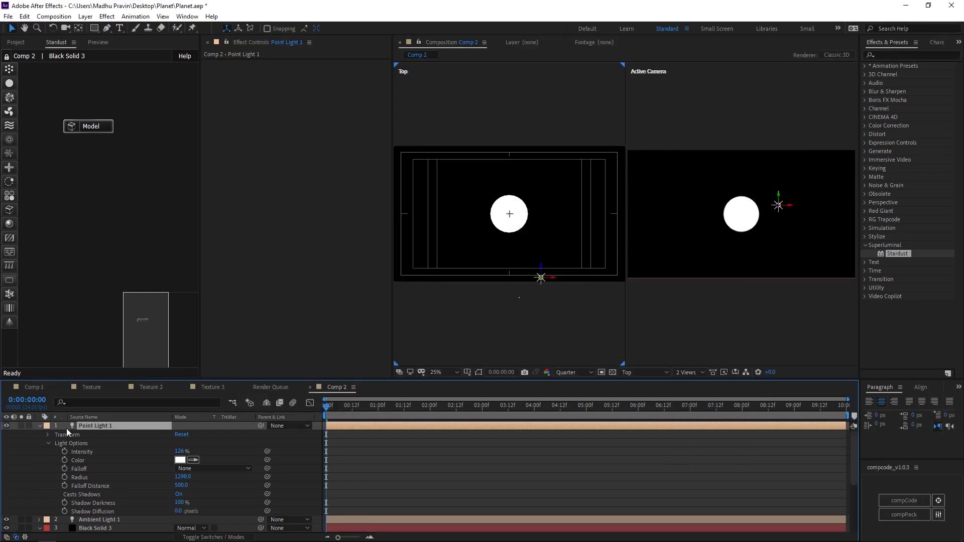
{"action": "key", "text": "ctrl+z"}
Connect a Material node under the Model and set its Diffuse colour to red.
{"action": "left_click", "coordinate": [77, 245]}
{"action": "left_click_drag", "start_coordinate": [9, 224], "coordinate": [84, 182]}
{"action": "left_click", "coordinate": [80, 185]}
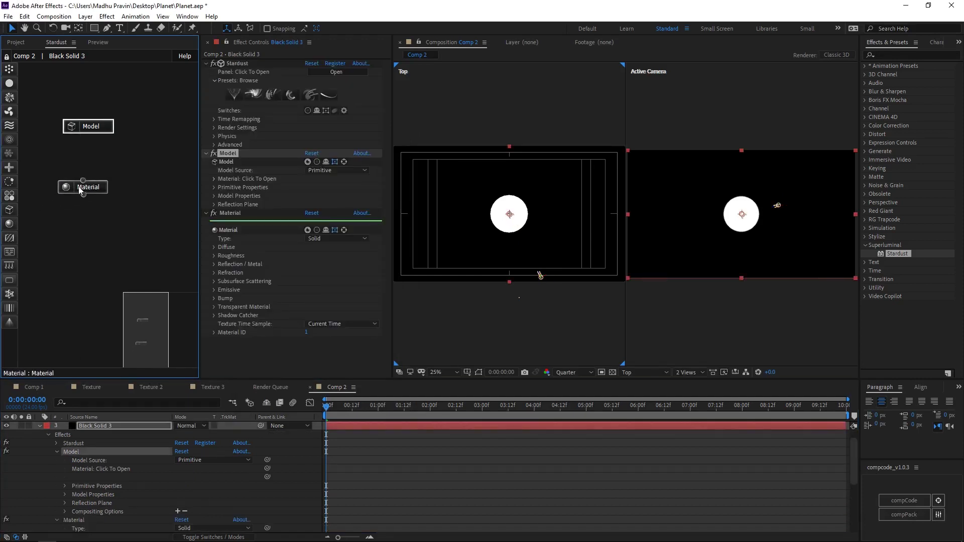
{"action": "left_click", "coordinate": [93, 193]}
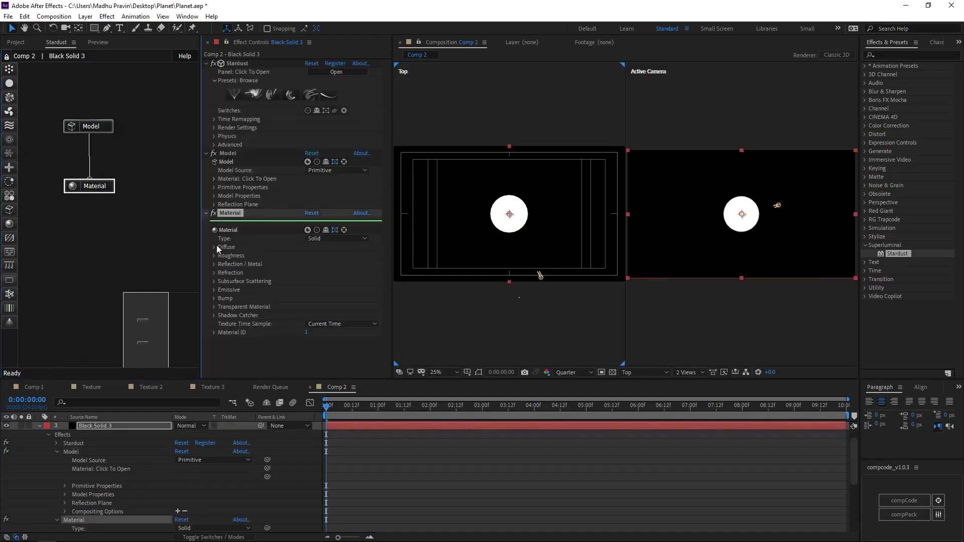
{"action": "left_click", "coordinate": [215, 247]}
{"action": "left_click", "coordinate": [309, 273]}
{"action": "left_click", "coordinate": [156, 179]}
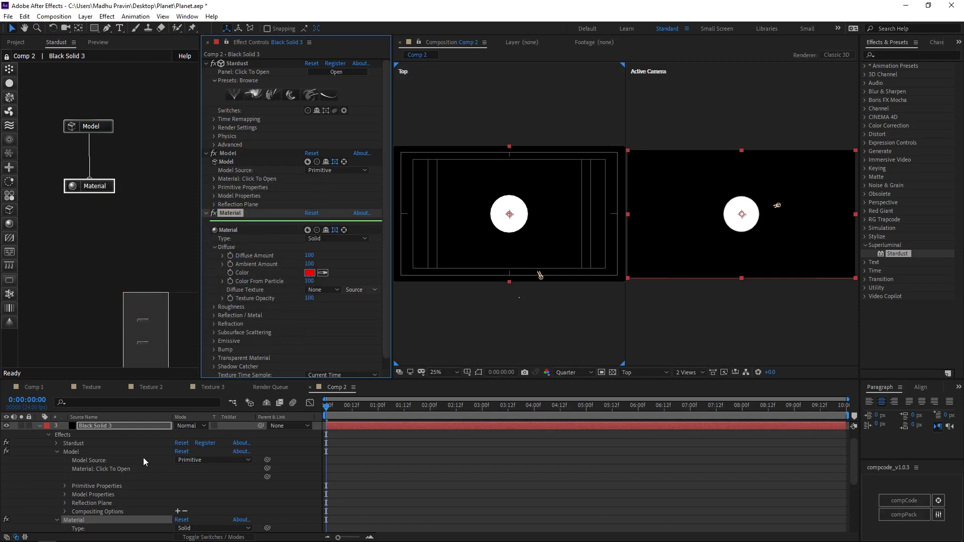
{"action": "key", "text": "ctrl+grave"}
Reopen the ambient light's settings and keep its colour white.
{"action": "double_click", "coordinate": [100, 434]}
{"action": "left_click", "coordinate": [318, 197]}
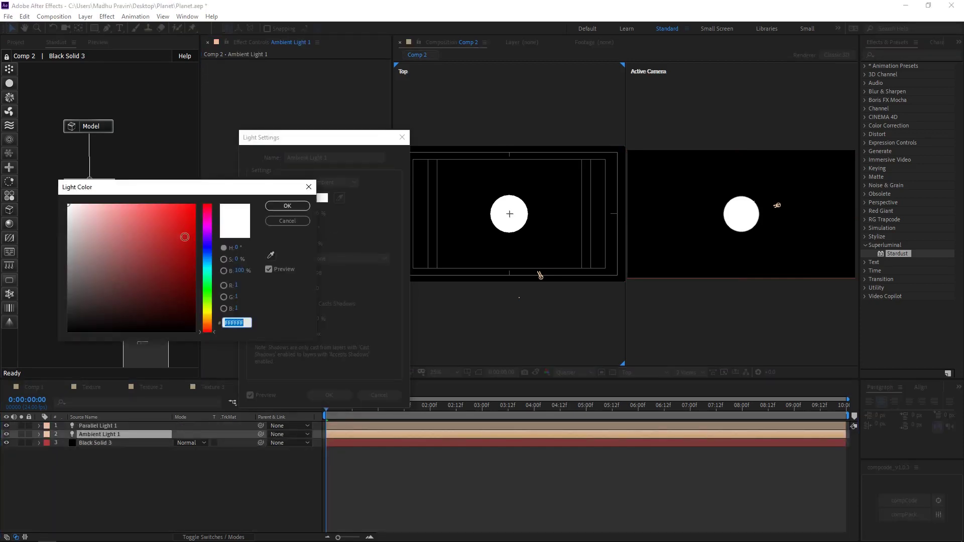
{"action": "left_click", "coordinate": [313, 190]}
{"action": "left_click", "coordinate": [330, 396]}
Return to a single view and set Color From Particle to 0 so the sphere turns red.
{"action": "left_click", "coordinate": [688, 372]}
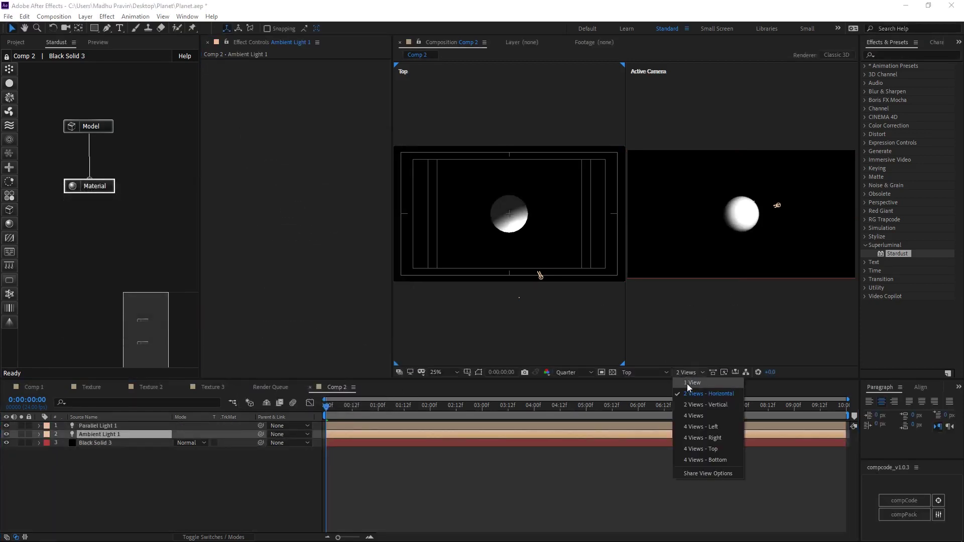
{"action": "left_click", "coordinate": [699, 396]}
{"action": "key", "text": "ctrl+Down"}
{"action": "left_click_drag", "start_coordinate": [309, 281], "coordinate": [271, 281]}
{"action": "left_click", "coordinate": [15, 42]}
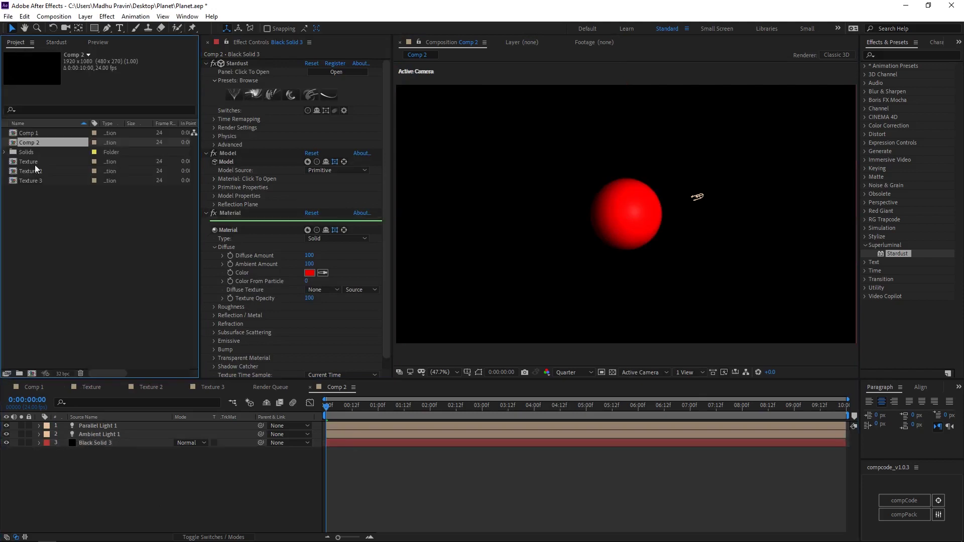
Create a 1000×1000 composition containing a new solid.
{"action": "left_click", "coordinate": [32, 374]}
{"action": "type", "text": "1000"}
{"action": "key", "text": "Return"}
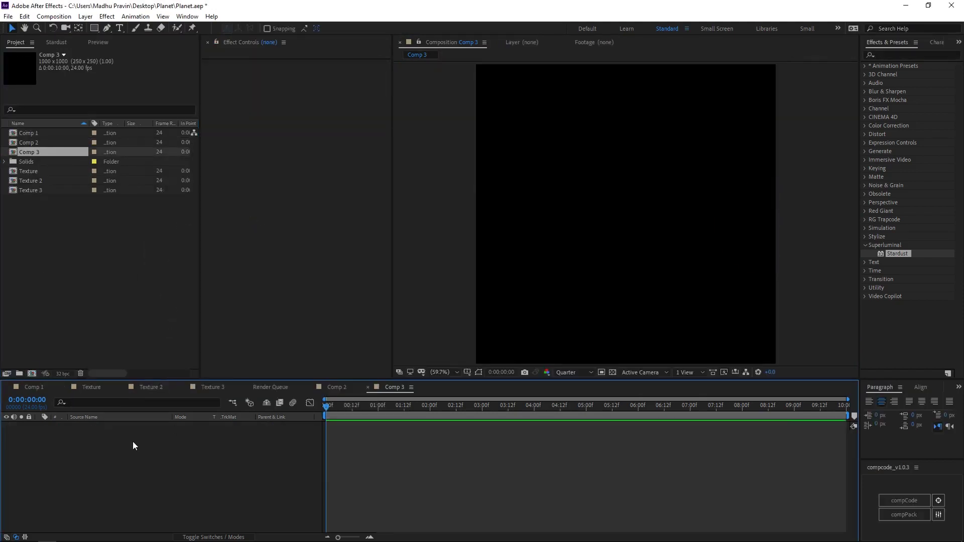
{"action": "right_click", "coordinate": [134, 444]}
{"action": "left_click", "coordinate": [317, 357]}
{"action": "key", "text": "Return"}
Fill the solid red, then duplicate it and fill the copy white.
{"action": "left_click", "coordinate": [892, 55]}
{"action": "type", "text": "fil"}
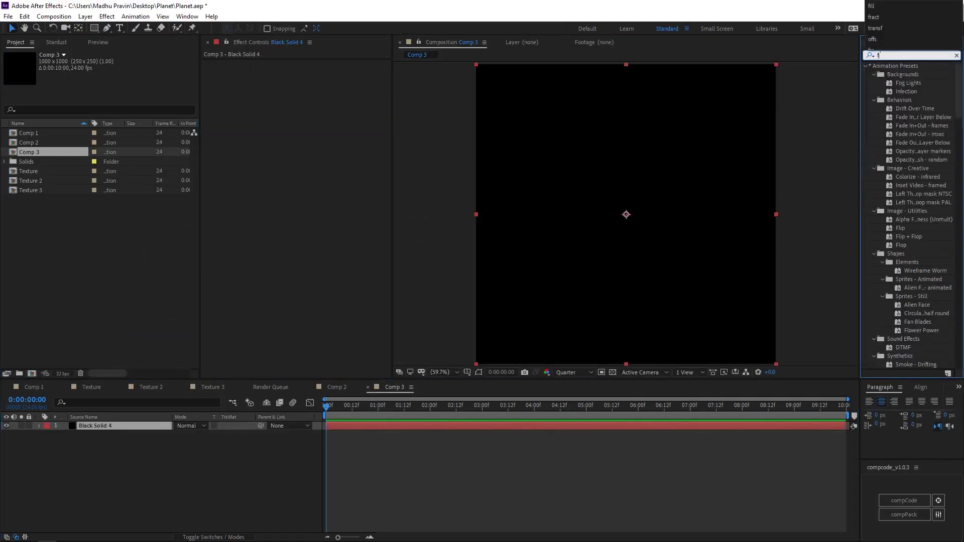
{"action": "left_click_drag", "start_coordinate": [900, 151], "coordinate": [648, 206]}
{"action": "key", "text": "ctrl+d"}
{"action": "left_click", "coordinate": [309, 89]}
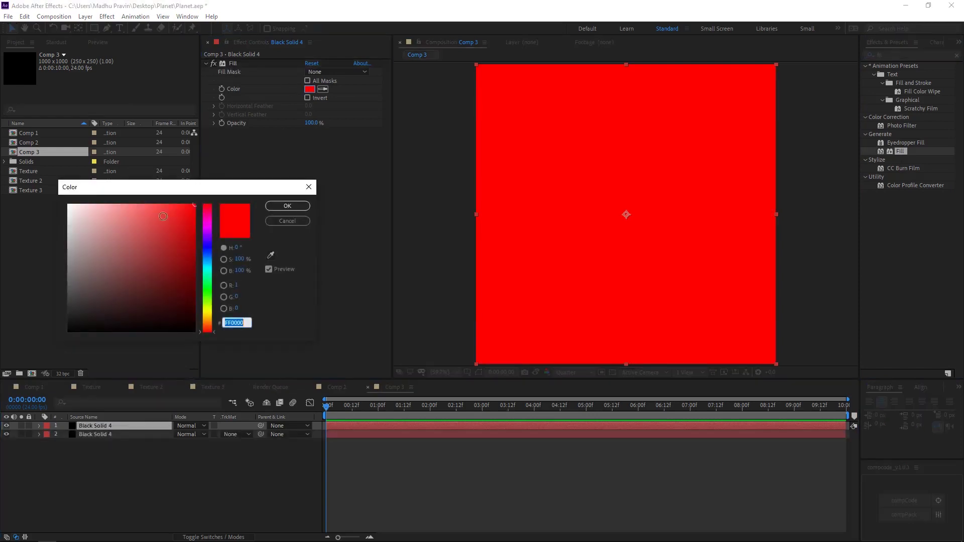
{"action": "left_click", "coordinate": [71, 205]}
{"action": "left_click", "coordinate": [284, 206]}
Apply Venetian Blinds to the white solid with stripe width 55, previewing at Third resolution.
{"action": "double_click", "coordinate": [880, 55]}
{"action": "type", "text": "ven"}
{"action": "double_click", "coordinate": [915, 100]}
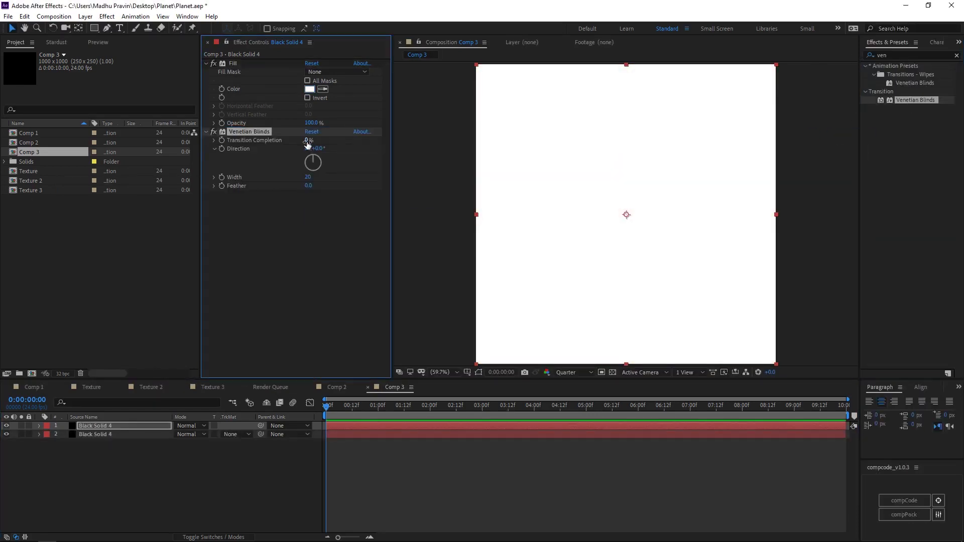
{"action": "left_click_drag", "start_coordinate": [308, 140], "coordinate": [331, 141]}
{"action": "left_click_drag", "start_coordinate": [307, 177], "coordinate": [336, 186]}
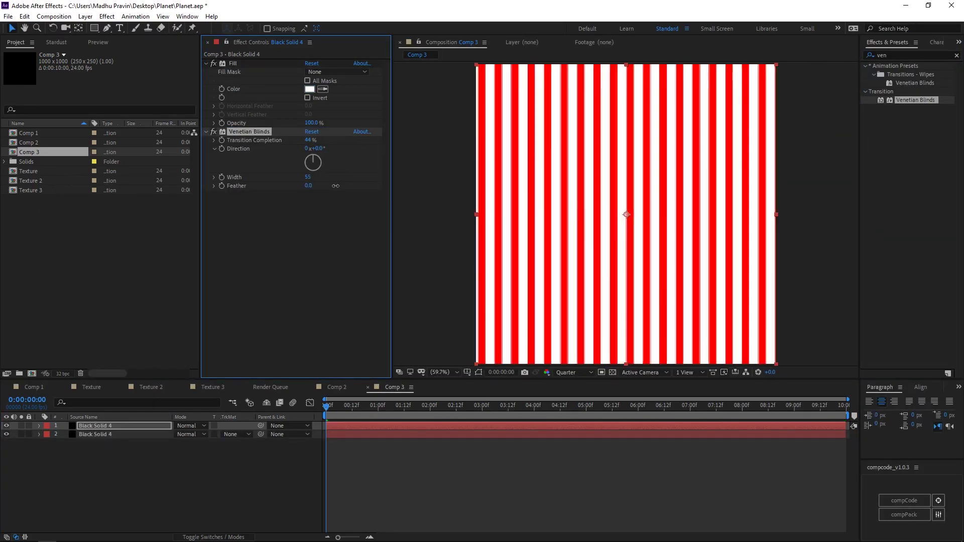
{"action": "left_click", "coordinate": [586, 372]}
{"action": "left_click", "coordinate": [567, 413]}
Warp the stripes with Turbulent Displace at amount 432 and direction 113°.
{"action": "key", "text": "ctrl+5"}
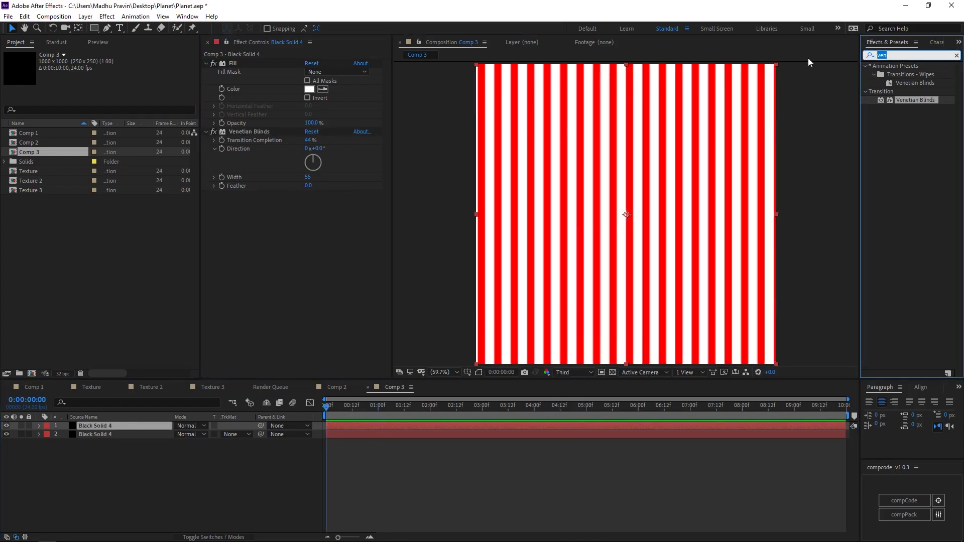
{"action": "type", "text": "dis"}
{"action": "double_click", "coordinate": [910, 203]}
{"action": "left_click_drag", "start_coordinate": [311, 211], "coordinate": [517, 237]}
{"action": "left_click_drag", "start_coordinate": [317, 148], "coordinate": [373, 148]}
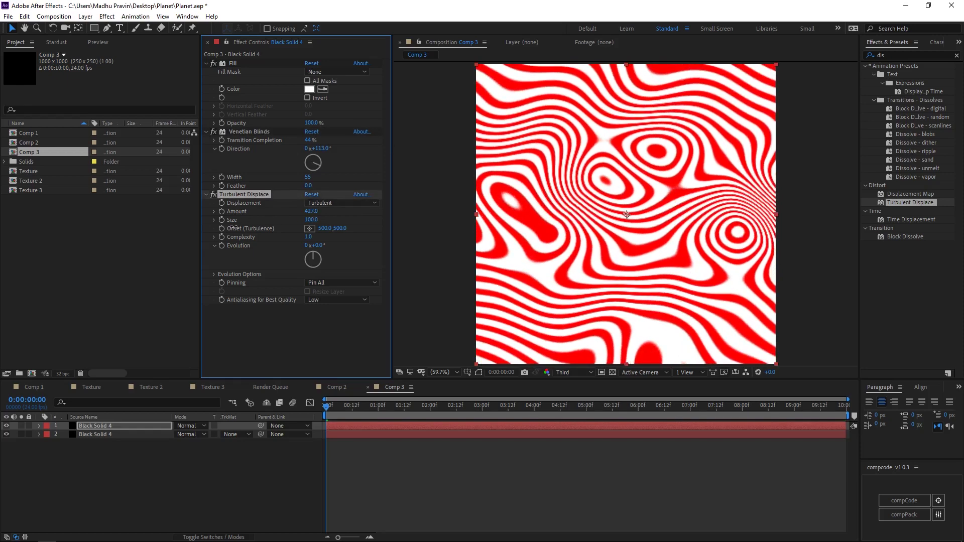
{"action": "left_click_drag", "start_coordinate": [312, 211], "coordinate": [322, 261]}
Apply Motion Tile to the striped solid and start renaming the composition.
{"action": "key", "text": "ctrl+5"}
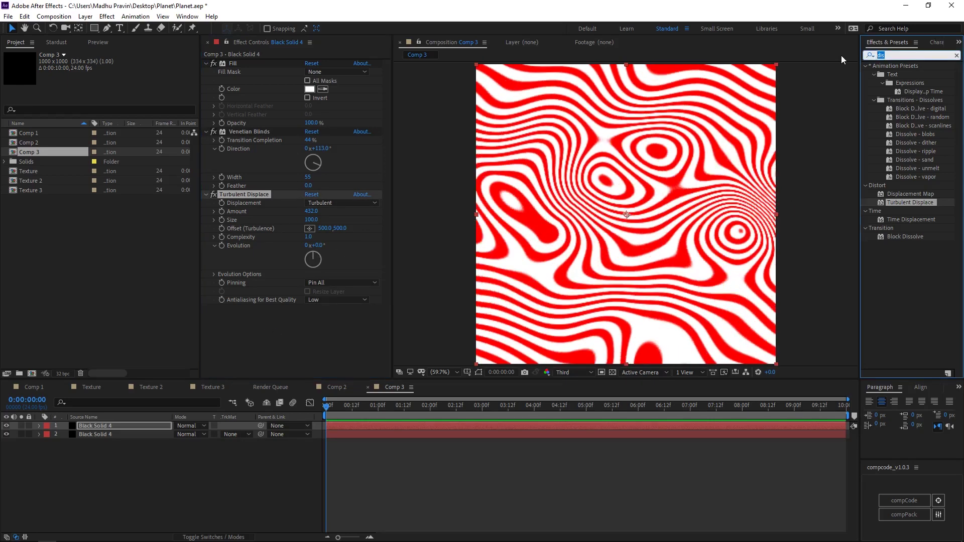
{"action": "type", "text": "motio"}
{"action": "left_click_drag", "start_coordinate": [902, 117], "coordinate": [360, 297]}
{"action": "key", "text": "ctrl+k"}
{"action": "type", "text": "Text"}
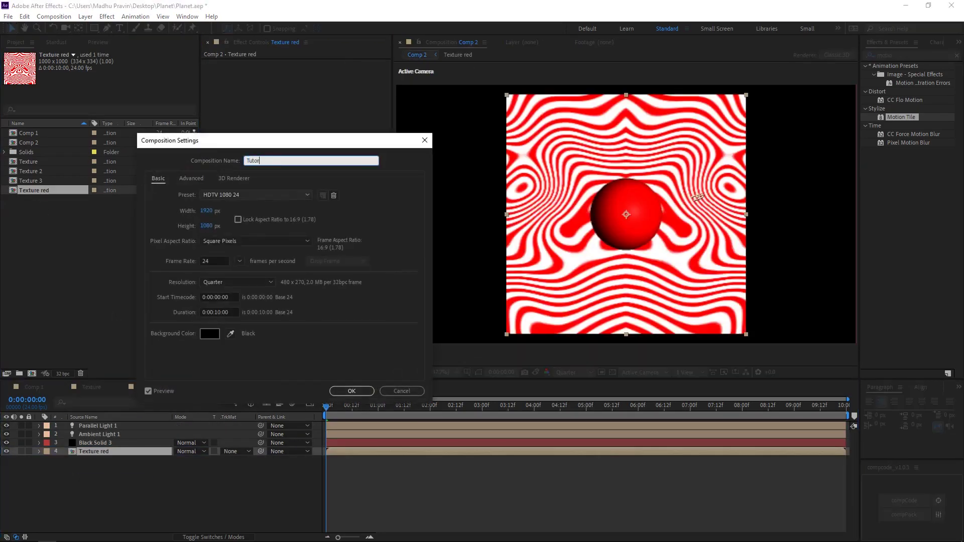
Confirm the composition name and use the Texture layer as the sphere's Diffuse texture.
{"action": "type", "text": "ial"}
{"action": "key", "text": "Return"}
{"action": "left_click", "coordinate": [85, 444]}
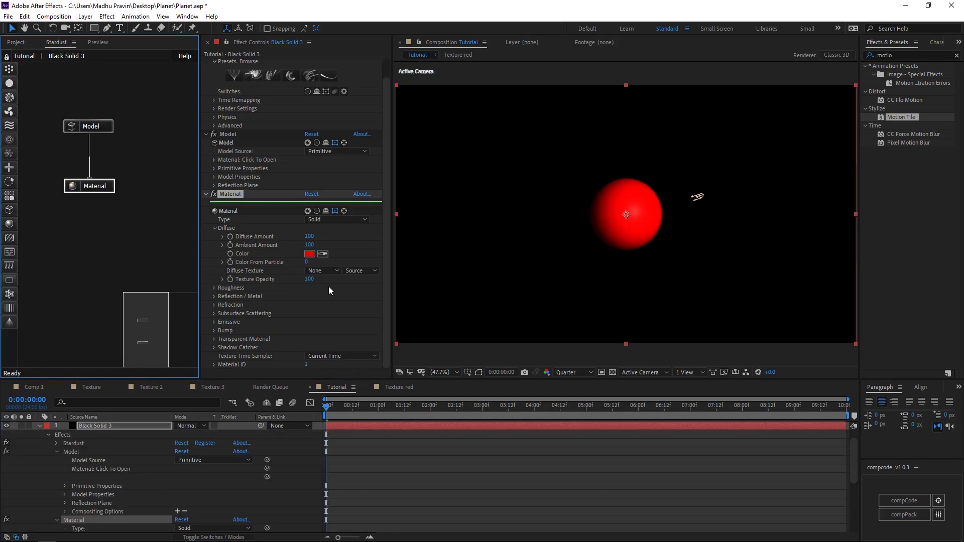
{"action": "left_click", "coordinate": [324, 270]}
{"action": "left_click", "coordinate": [334, 306]}
{"action": "left_click", "coordinate": [89, 130]}
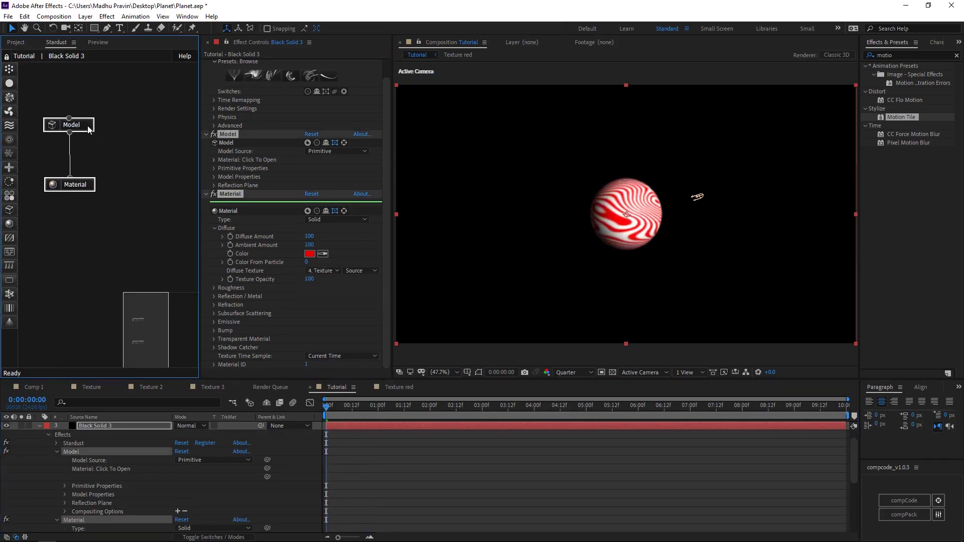
Place Black Solid 1 as the bottom layer and fill it with blue 009CFF.
{"action": "left_click", "coordinate": [15, 42]}
{"action": "left_click", "coordinate": [5, 143]}
{"action": "left_click_drag", "start_coordinate": [44, 153], "coordinate": [101, 470]}
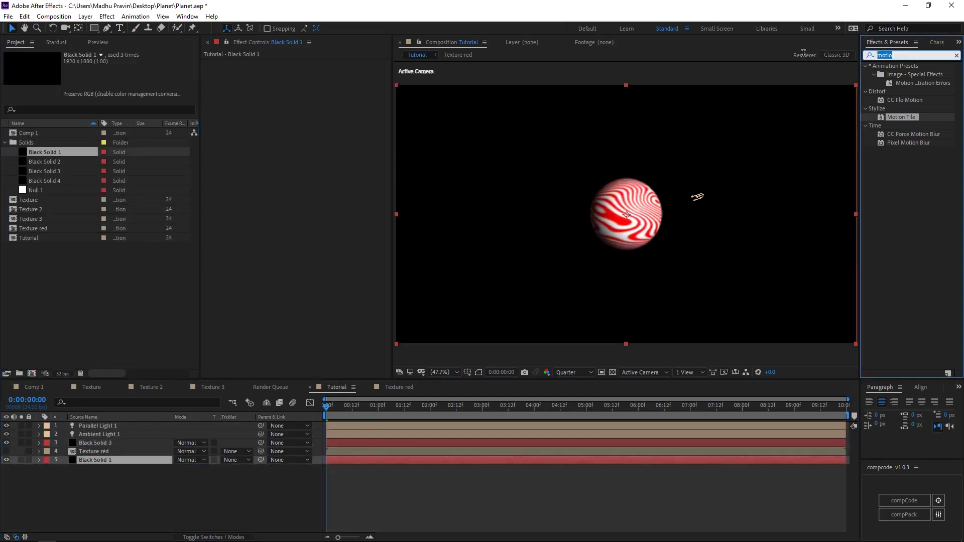
{"action": "type", "text": "fill"}
{"action": "double_click", "coordinate": [900, 117]}
{"action": "left_click", "coordinate": [310, 89]}
{"action": "type", "text": "009CFF"}
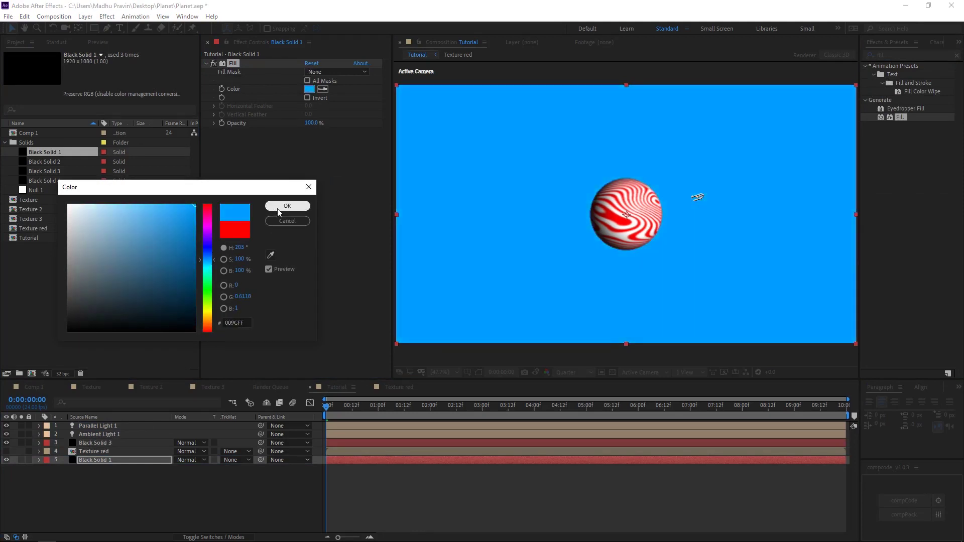
{"action": "left_click", "coordinate": [287, 206]}
{"action": "left_click", "coordinate": [102, 440]}
{"action": "left_click", "coordinate": [56, 42]}
{"action": "left_click", "coordinate": [79, 128]}
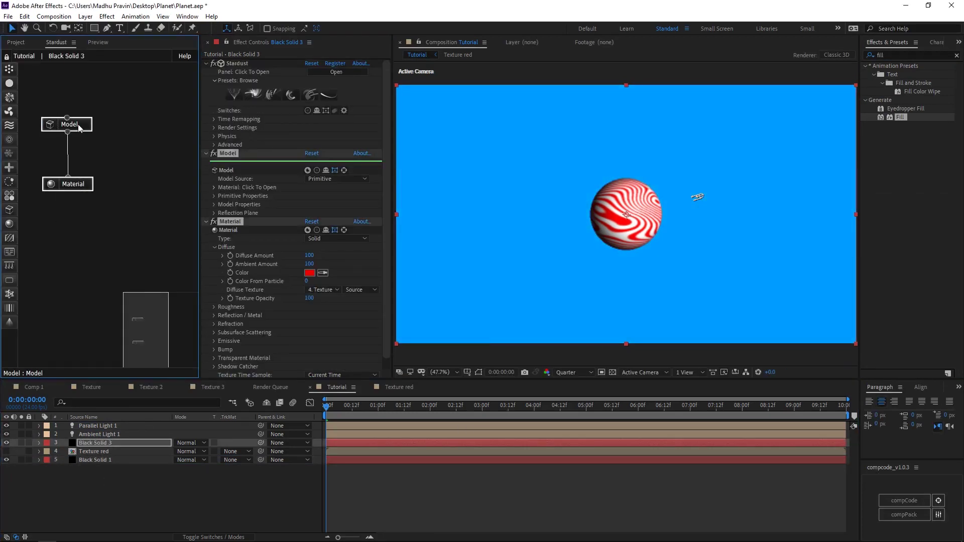
Duplicate the Model and Material nodes and make Model 2 a thickened Torus.
{"action": "key", "text": "ctrl+d"}
{"action": "left_click_drag", "start_coordinate": [149, 129], "coordinate": [157, 122]}
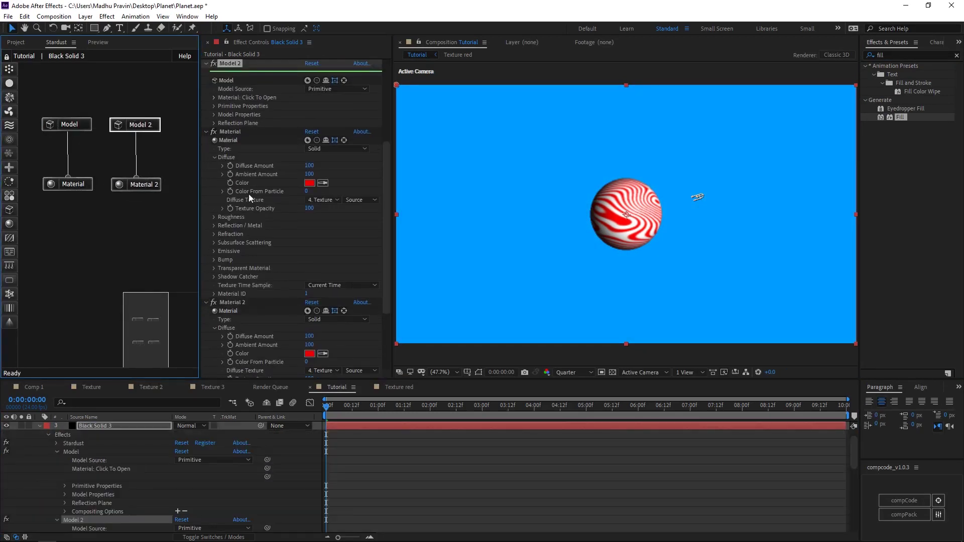
{"action": "left_click", "coordinate": [214, 106]}
{"action": "left_click", "coordinate": [337, 115]}
{"action": "left_click", "coordinate": [328, 159]}
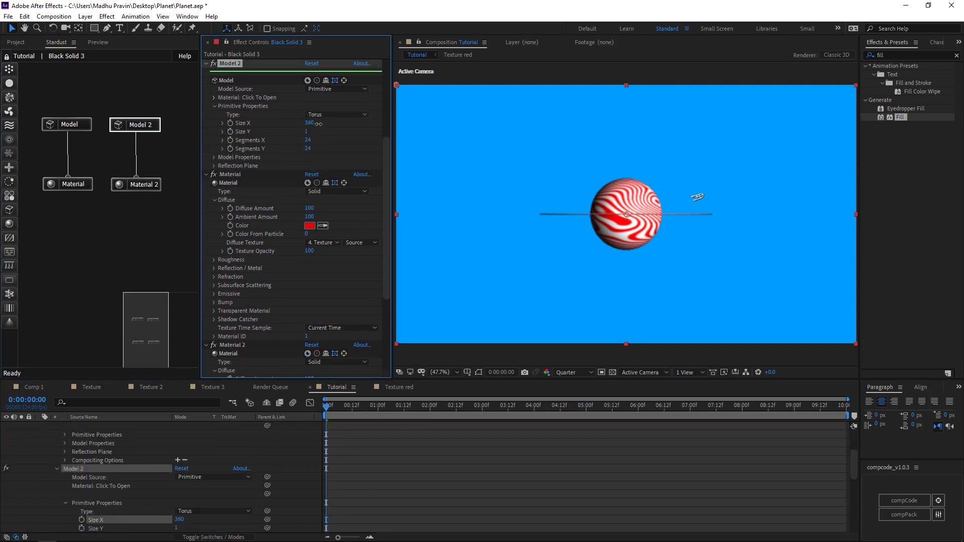
{"action": "left_click_drag", "start_coordinate": [308, 132], "coordinate": [316, 132]}
Add a camera and orbit it so the ring tilts into an ellipse.
{"action": "right_click", "coordinate": [416, 339]}
{"action": "mouse_move", "coordinate": [427, 344]}
{"action": "left_click", "coordinate": [571, 394]}
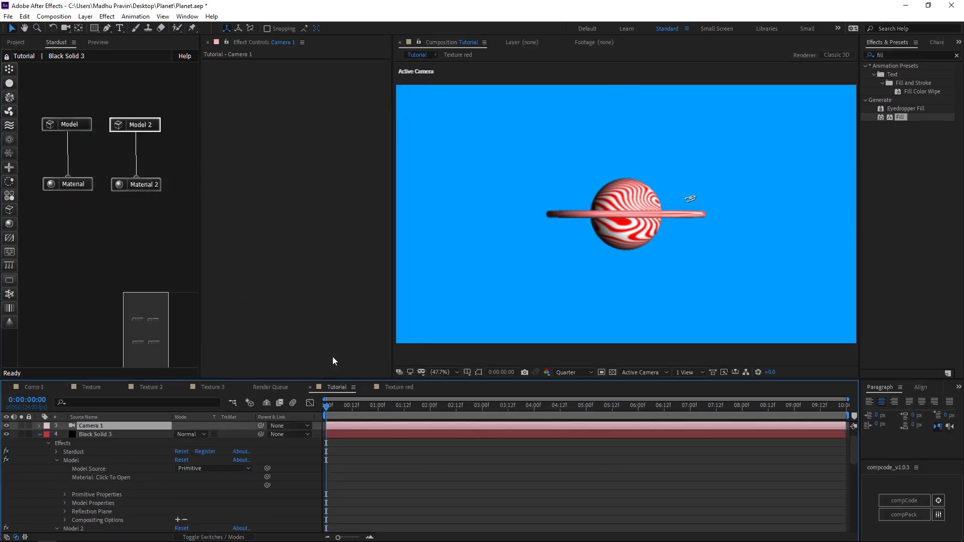
{"action": "key", "text": "c"}
{"action": "left_click_drag", "start_coordinate": [690, 199], "coordinate": [702, 262]}
Set Material 2 to Transparent with opacity 52.
{"action": "left_click", "coordinate": [136, 124]}
{"action": "left_click", "coordinate": [135, 184]}
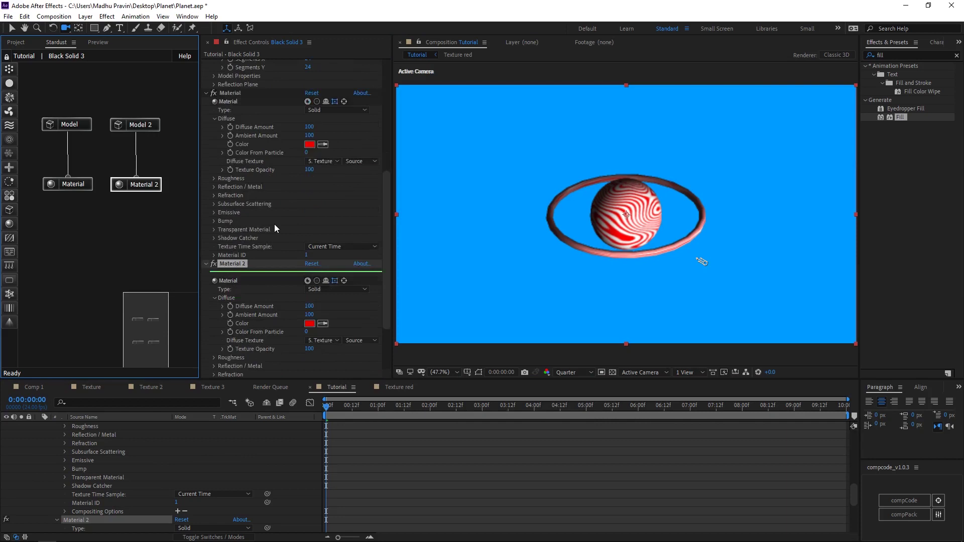
{"action": "scroll", "coordinate": [276, 229], "scroll_direction": "down", "scroll_amount": 3}
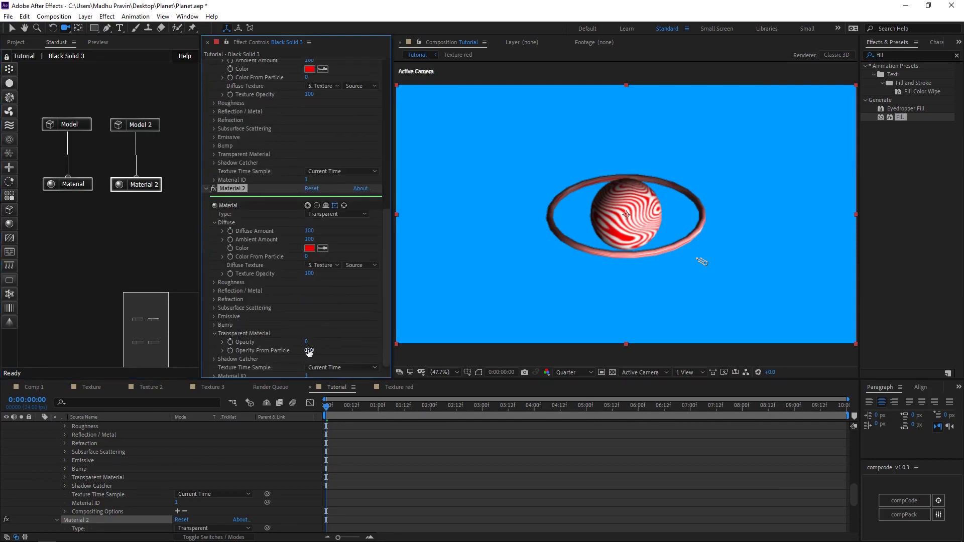
{"action": "mouse_move", "coordinate": [309, 353]}
{"action": "left_mouse_down"}
{"action": "mouse_move", "coordinate": [324, 340]}
{"action": "mouse_move", "coordinate": [294, 350]}
{"action": "left_mouse_up"}
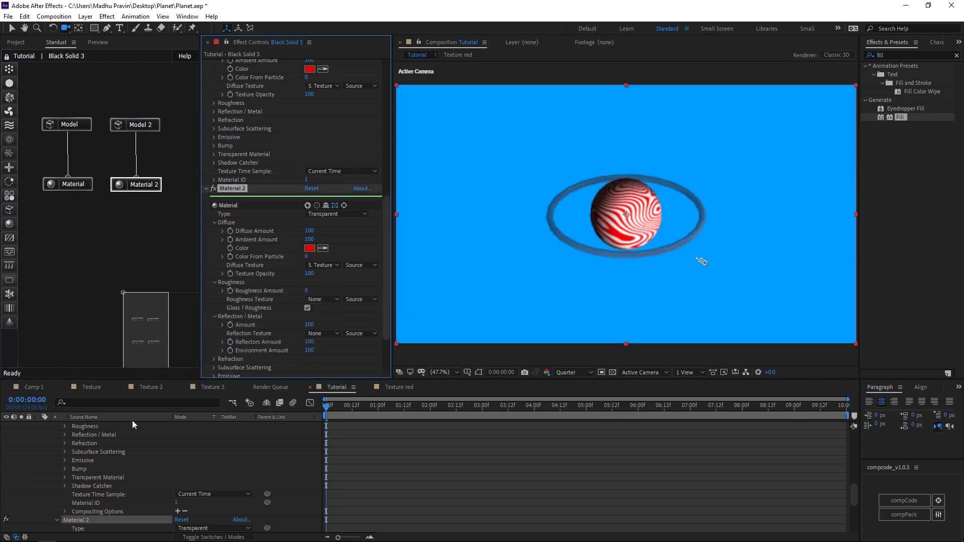
{"action": "scroll", "coordinate": [135, 426], "scroll_direction": "up", "scroll_amount": 5}
Rename Material 2 to Transparent, Material to Red, and Model to Center.
{"action": "scroll", "coordinate": [134, 425], "scroll_direction": "down", "scroll_amount": 5}
{"action": "key", "text": "Return"}
{"action": "type", "text": "Transparent"}
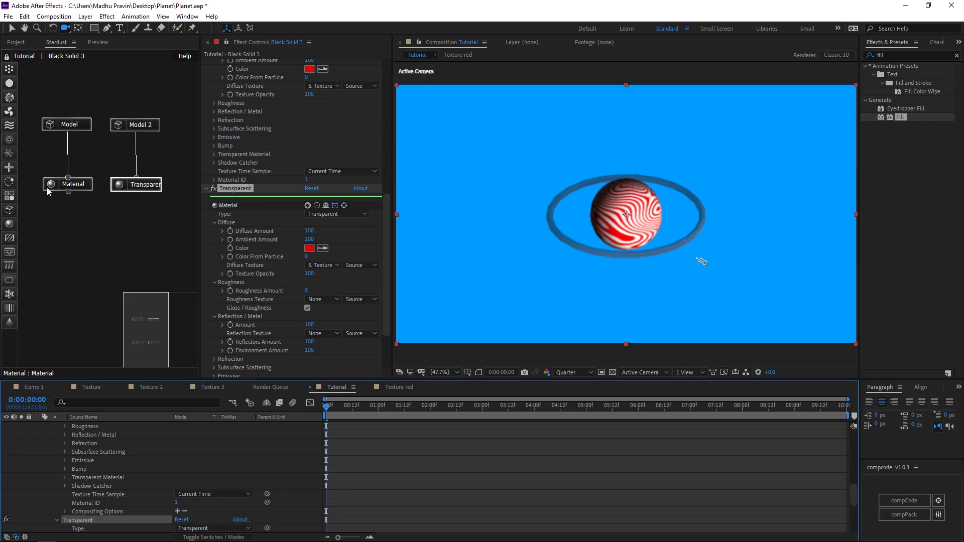
{"action": "left_click", "coordinate": [48, 189]}
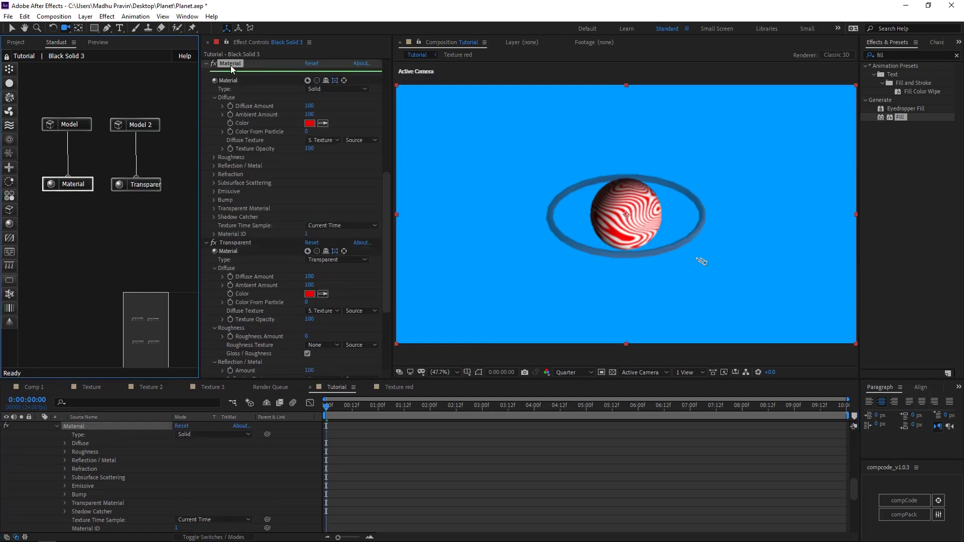
{"action": "left_click", "coordinate": [231, 64]}
{"action": "key", "text": "Return"}
{"action": "type", "text": "Red"}
{"action": "key", "text": "Return"}
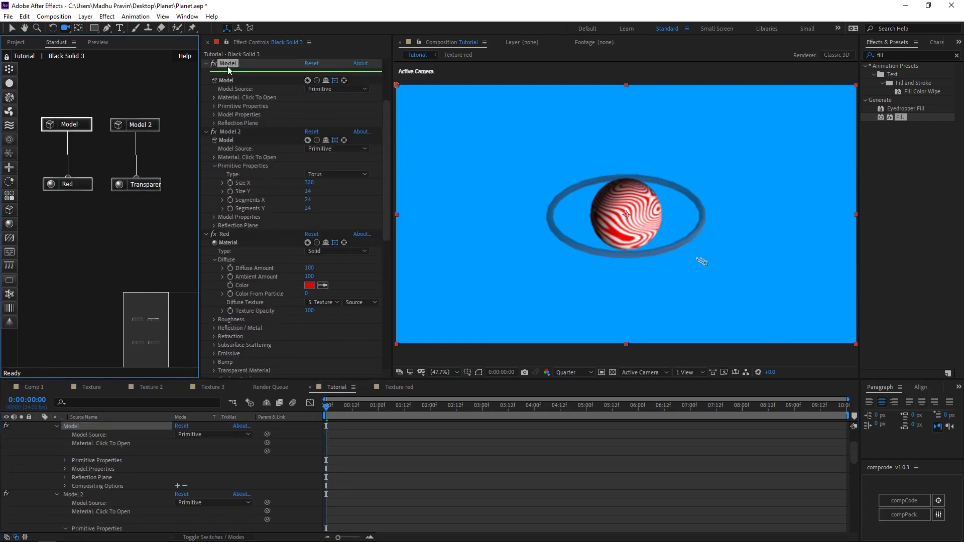
{"action": "key", "text": "Return"}
{"action": "type", "text": "Center"}
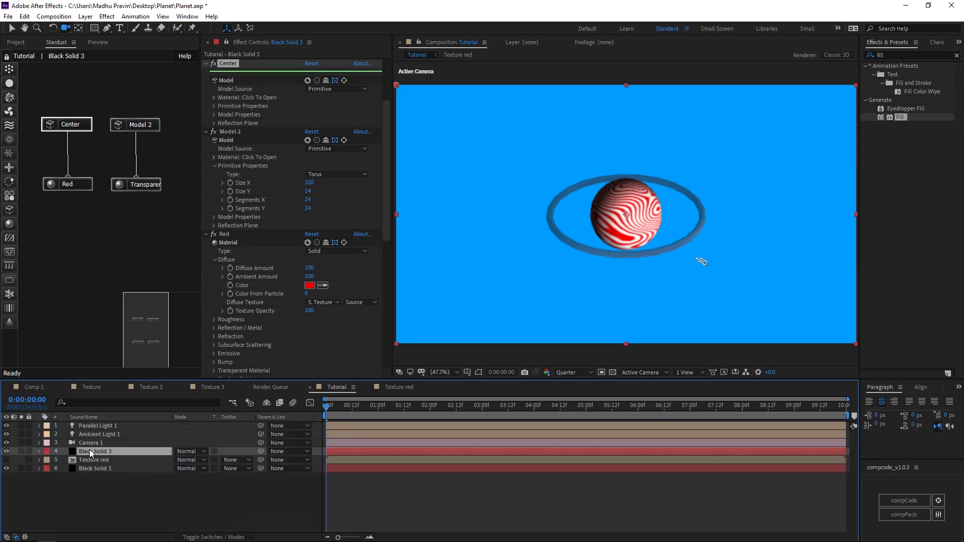
Duplicate the Model 2 ring node to create Model 3.
{"action": "left_click_drag", "start_coordinate": [154, 128], "coordinate": [102, 146]}
{"action": "left_click", "coordinate": [102, 146]}
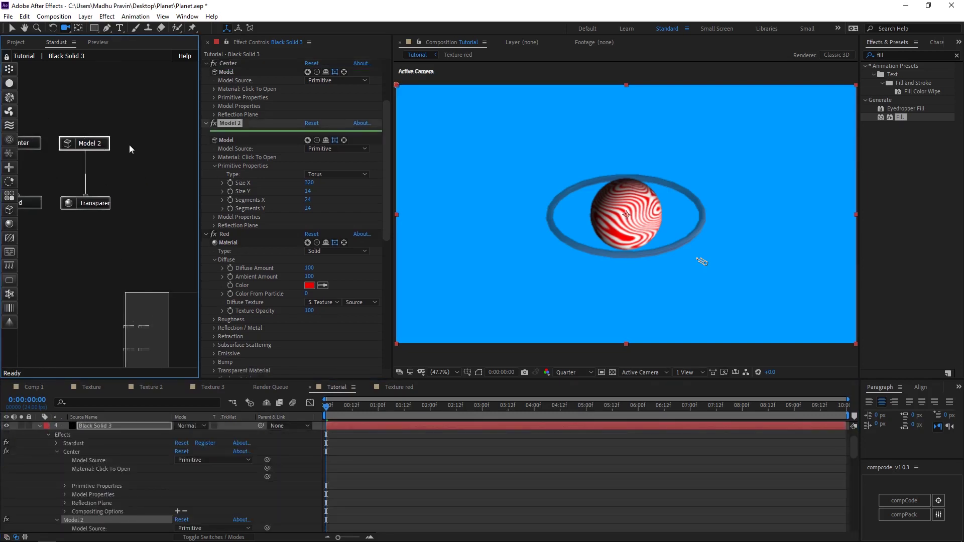
{"action": "key", "text": "ctrl+d"}
Make Model 3 a large thin ring with Size X 640 and Size Y 7.
{"action": "left_click_drag", "start_coordinate": [165, 148], "coordinate": [169, 152]}
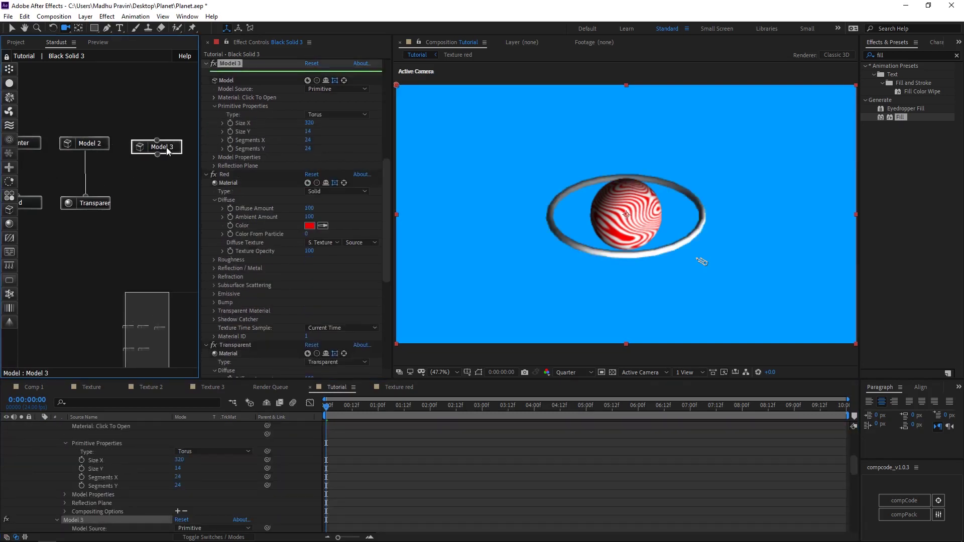
{"action": "left_click_drag", "start_coordinate": [307, 124], "coordinate": [323, 124]}
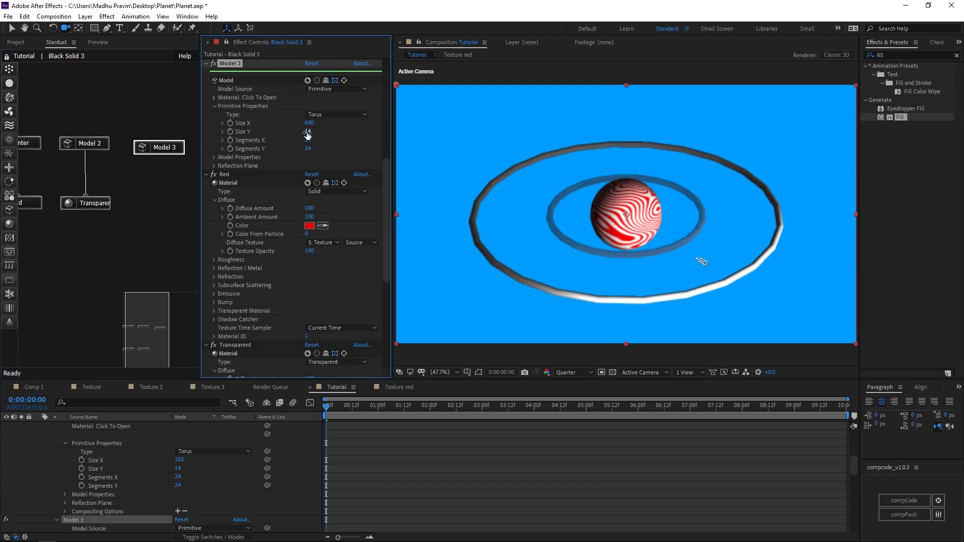
{"action": "key", "text": "Return"}
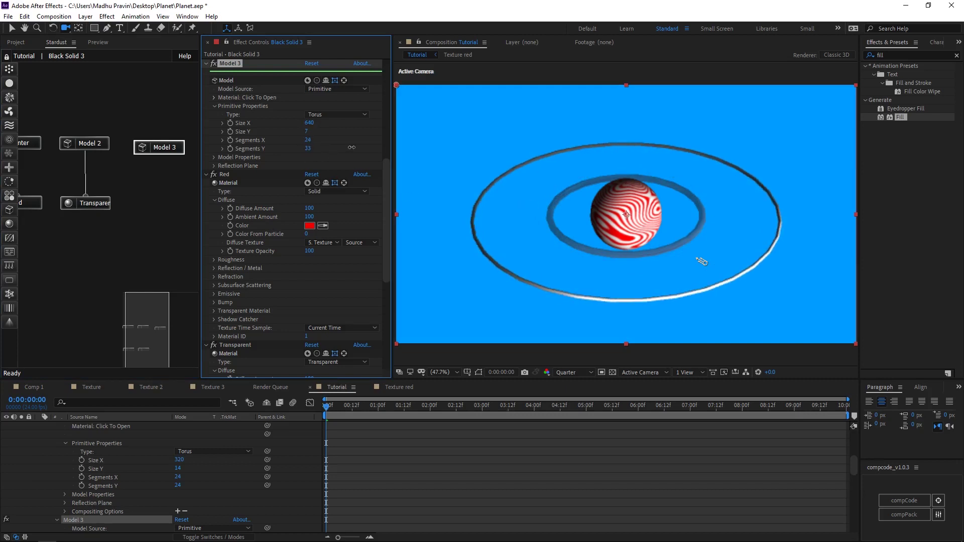
Shrink Model 2's inner ring to Size X 202 and adjust its rotation angle.
{"action": "left_click", "coordinate": [101, 148]}
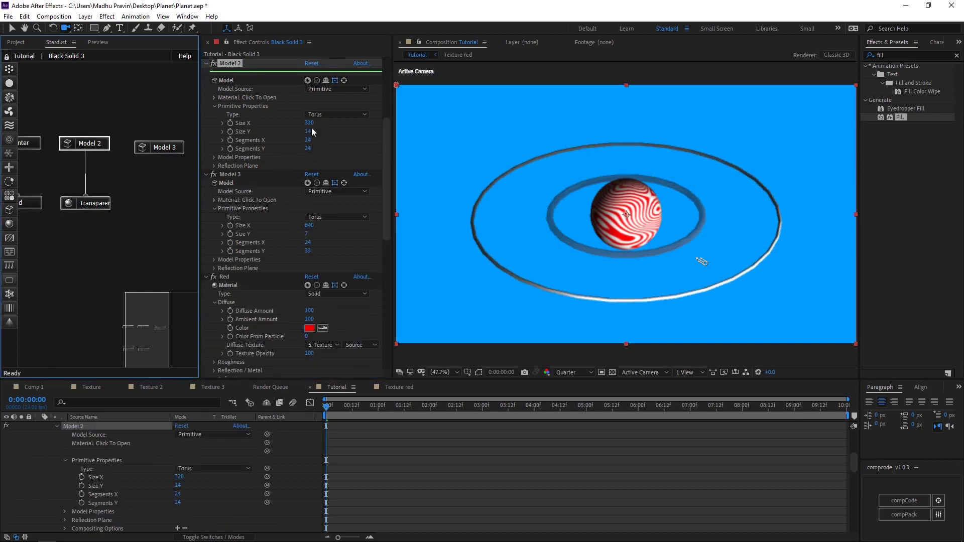
{"action": "left_click_drag", "start_coordinate": [310, 123], "coordinate": [285, 124]}
{"action": "left_click", "coordinate": [239, 157]}
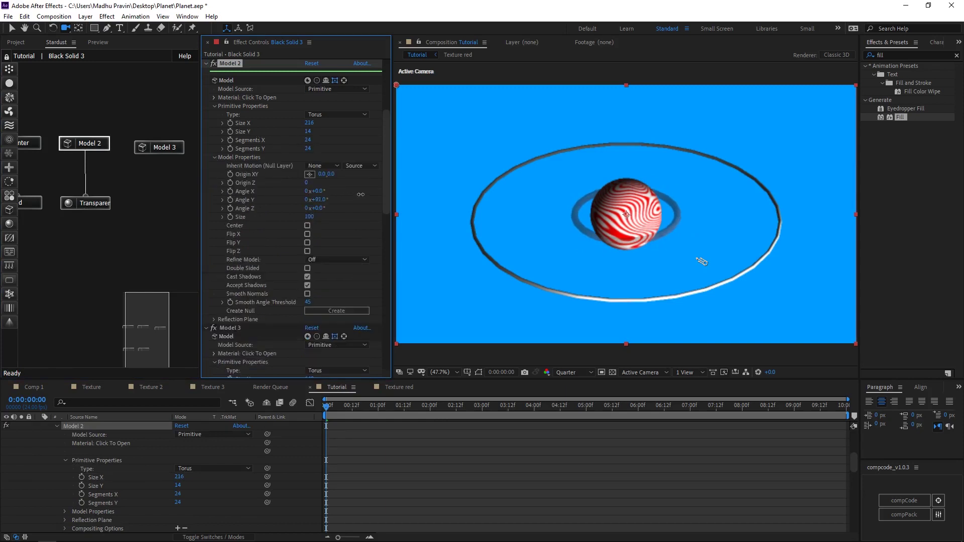
{"action": "left_click_drag", "start_coordinate": [336, 209], "coordinate": [320, 203]}
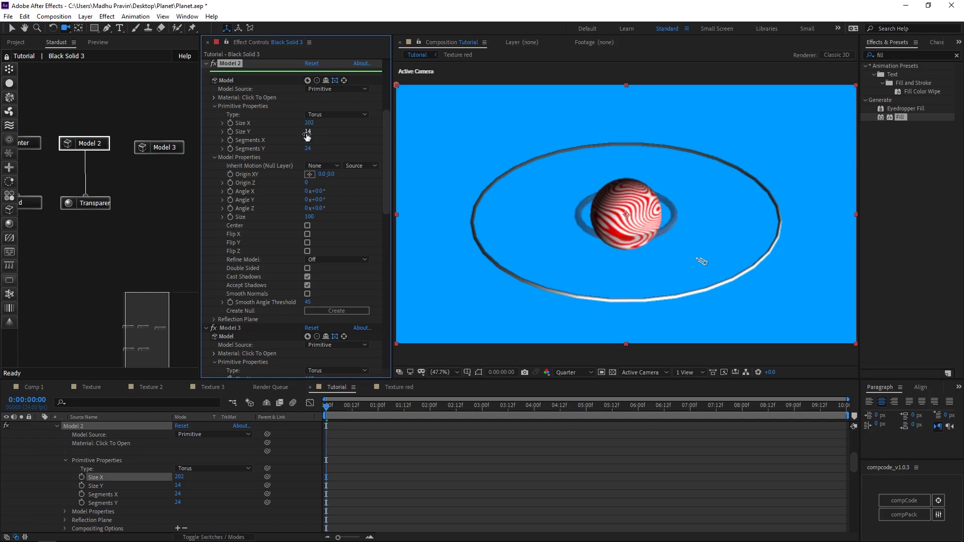
{"action": "left_click_drag", "start_coordinate": [307, 135], "coordinate": [301, 135]}
Set the outer ring's Material colour to yellow.
{"action": "left_click_drag", "start_coordinate": [135, 335], "coordinate": [137, 337]}
{"action": "left_click", "coordinate": [160, 213]}
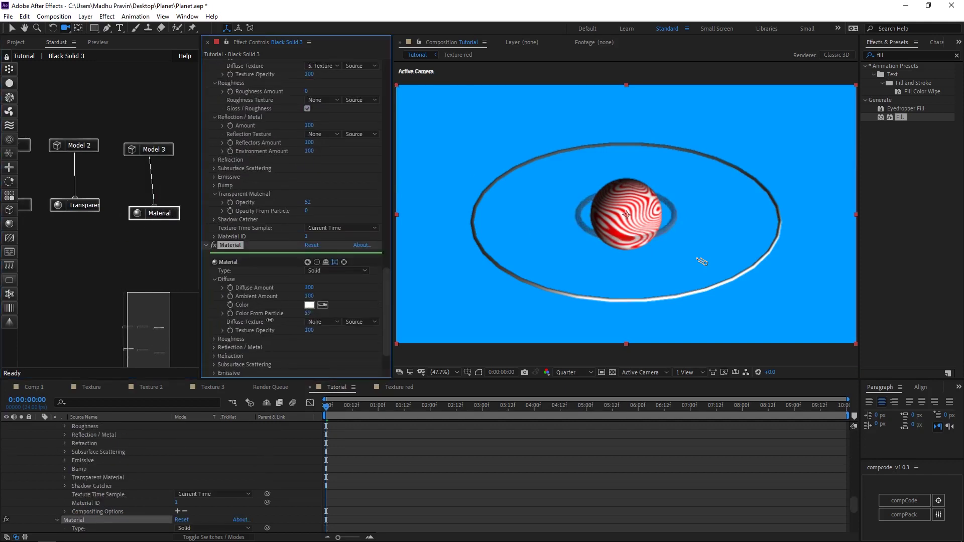
{"action": "left_click", "coordinate": [310, 304]}
{"action": "left_click", "coordinate": [207, 311]}
{"action": "left_click", "coordinate": [195, 230]}
{"action": "key", "text": "Return"}
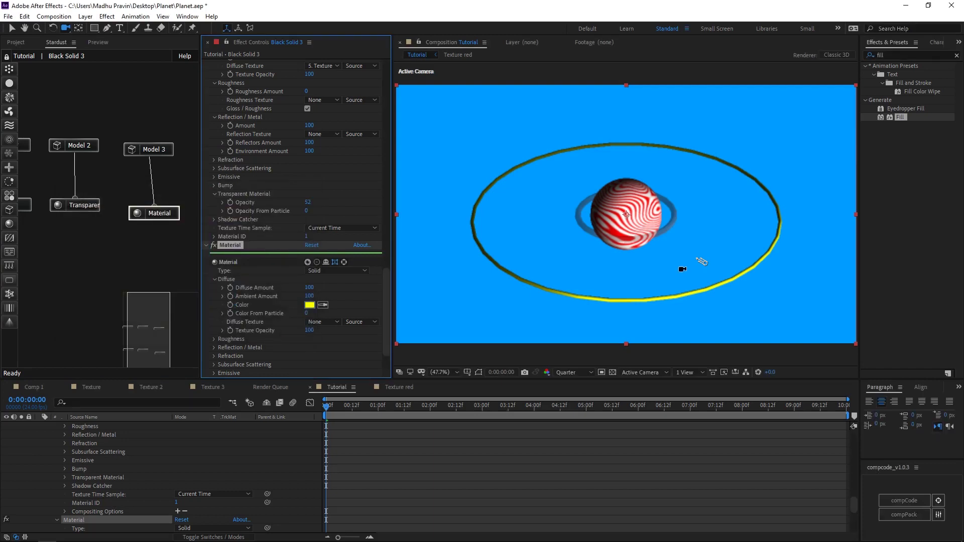
Duplicate Parallel Light 1 as a Point light placed beyond the ring's far side.
{"action": "left_click", "coordinate": [541, 277]}
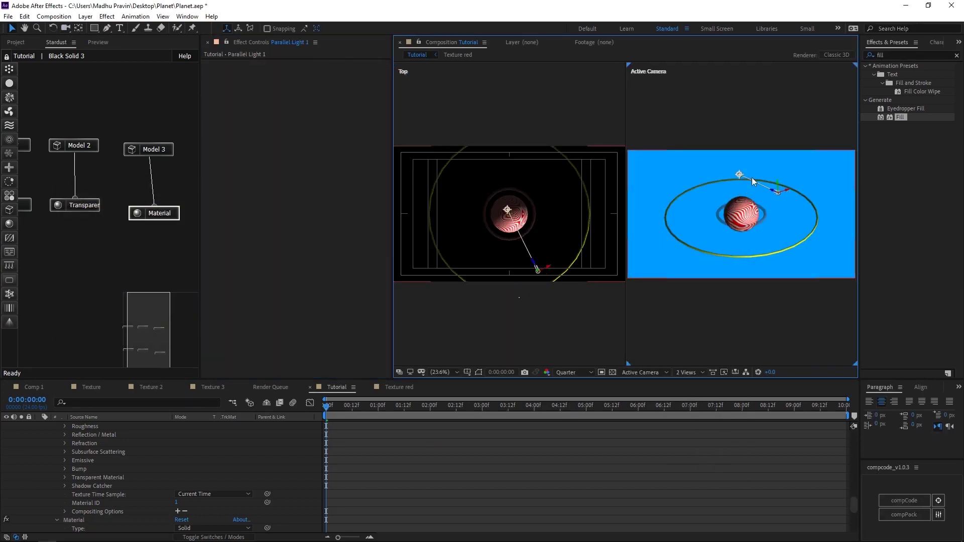
{"action": "key", "text": "a"}
{"action": "key", "text": "a"}
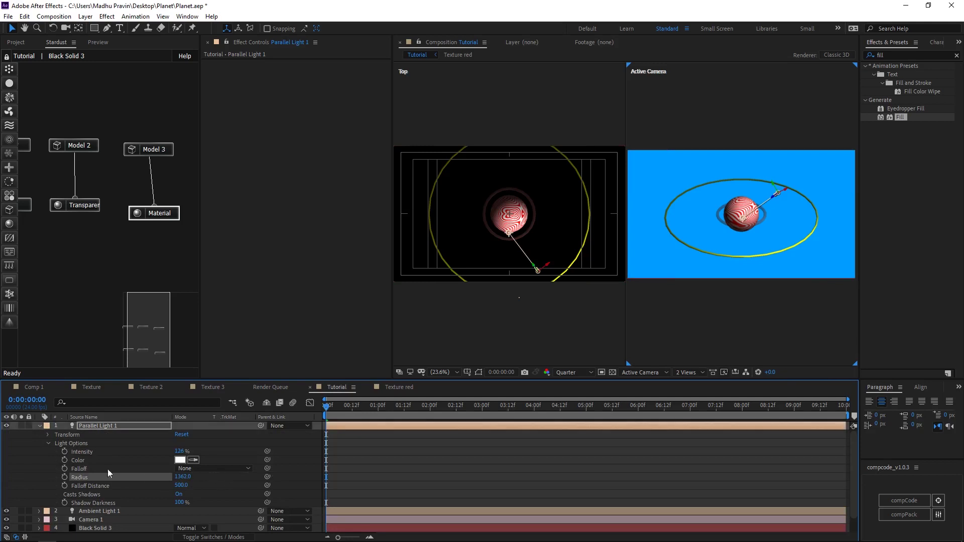
{"action": "left_click", "coordinate": [39, 426]}
{"action": "key", "text": "ctrl+d"}
{"action": "double_click", "coordinate": [119, 426]}
{"action": "left_click", "coordinate": [334, 182]}
{"action": "left_click", "coordinate": [322, 198]}
{"action": "key", "text": "Return"}
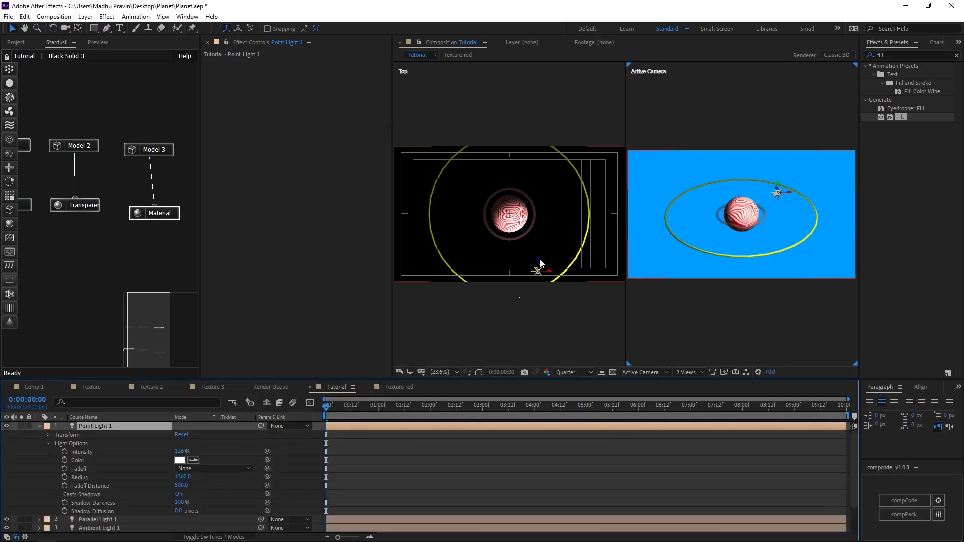
{"action": "left_click_drag", "start_coordinate": [538, 273], "coordinate": [486, 147]}
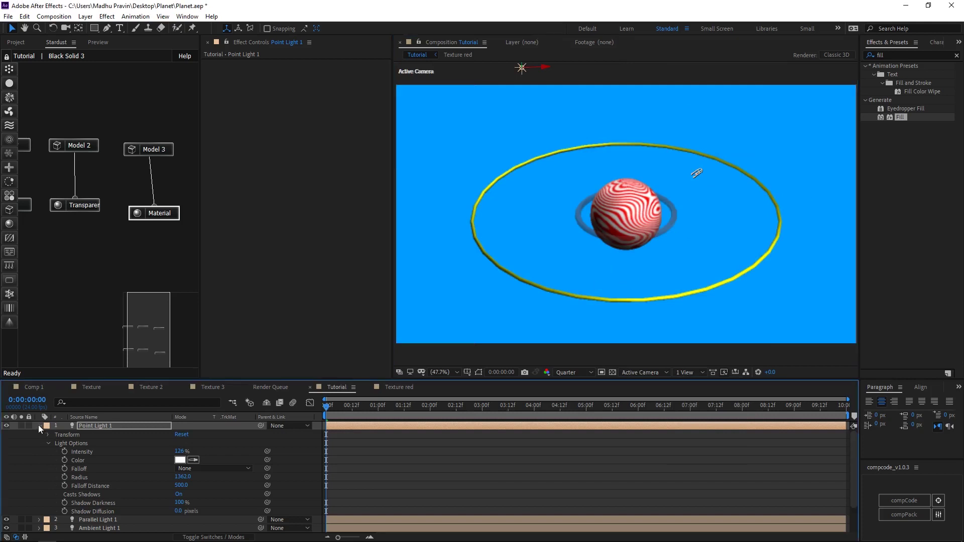
{"action": "left_click", "coordinate": [40, 426]}
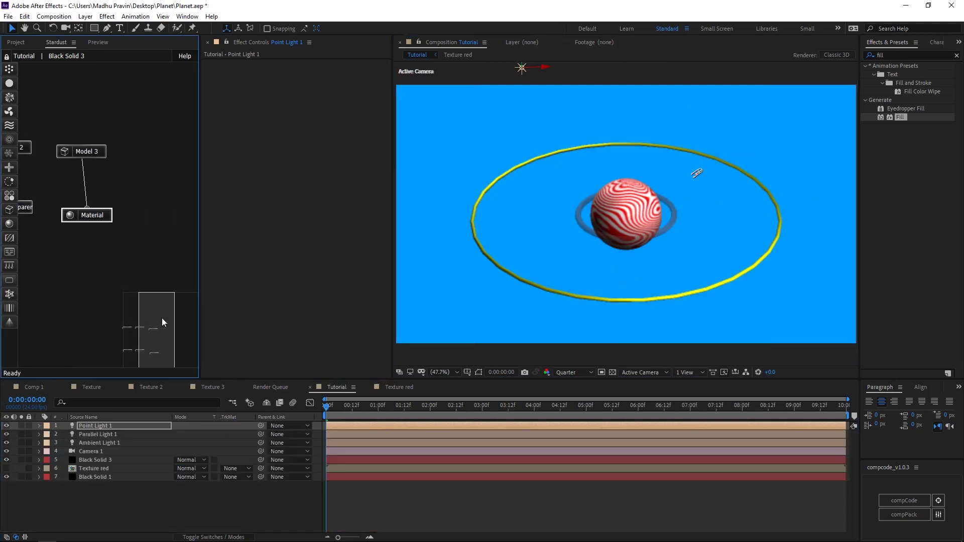
Duplicate the Center and Red nodes, resize Center 2 to a size-60 moon, and select Texture red 2.
{"action": "left_click", "coordinate": [80, 215]}
{"action": "key", "text": "ctrl+d"}
{"action": "left_click", "coordinate": [148, 312]}
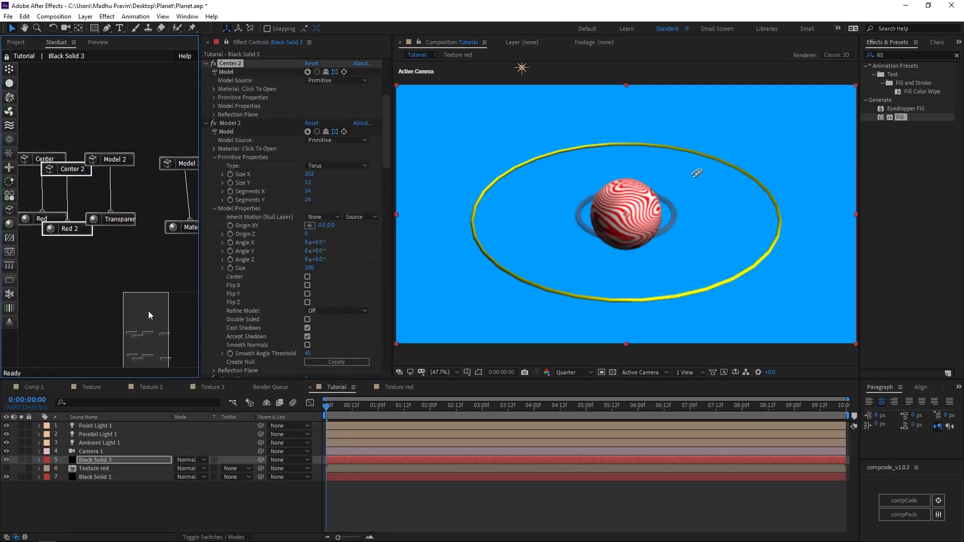
{"action": "left_click_drag", "start_coordinate": [76, 227], "coordinate": [62, 257]}
{"action": "left_click", "coordinate": [214, 106]}
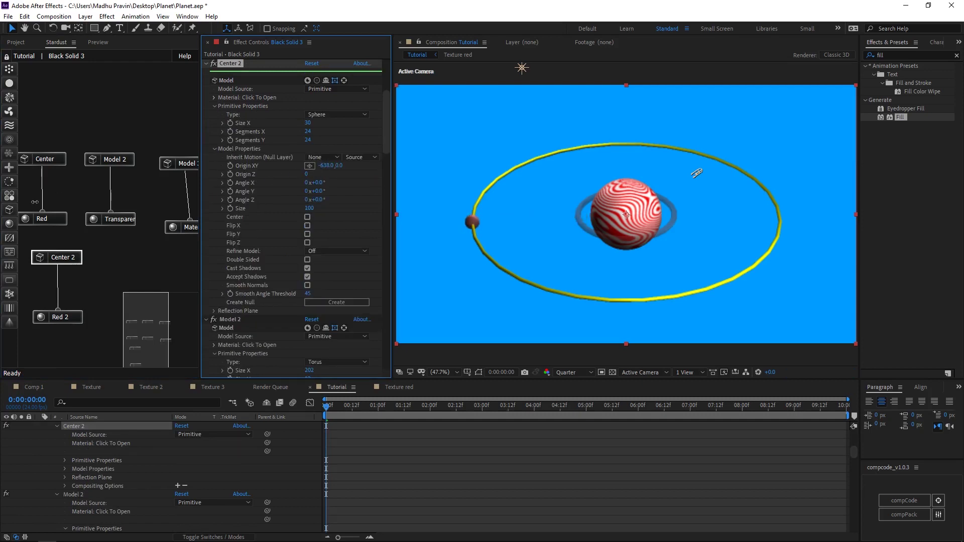
{"action": "mouse_move", "coordinate": [308, 123]}
{"action": "left_mouse_down"}
{"action": "mouse_move", "coordinate": [329, 124]}
{"action": "mouse_move", "coordinate": [314, 127]}
{"action": "left_mouse_up"}
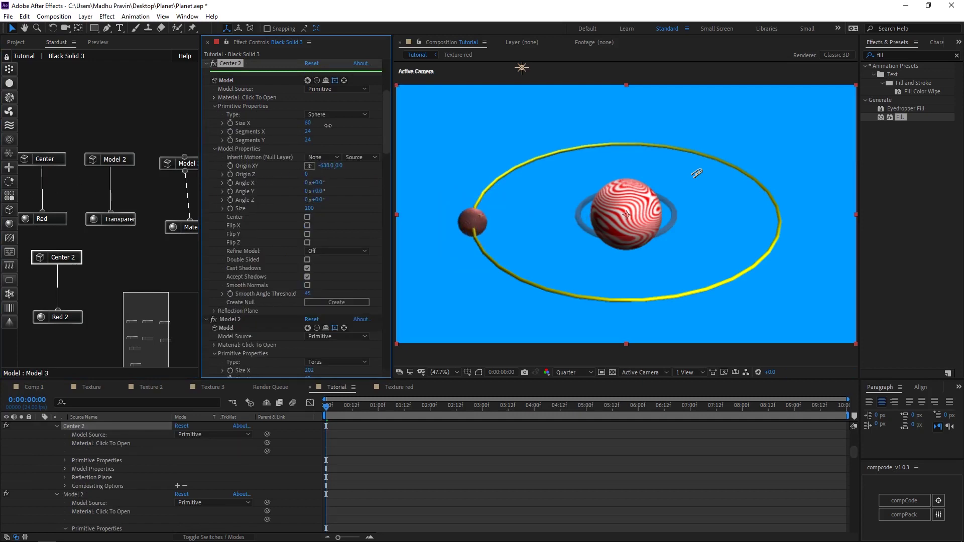
{"action": "left_click", "coordinate": [15, 42]}
Change the Texture red 2 fill colour to green 008000.
{"action": "double_click", "coordinate": [37, 237]}
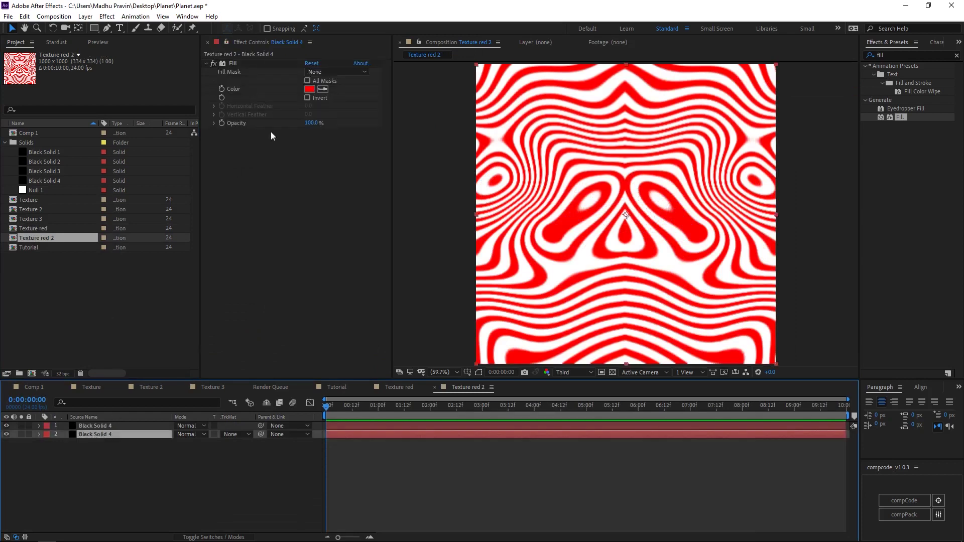
{"action": "left_click", "coordinate": [309, 89]}
{"action": "type", "text": "008000"}
{"action": "key", "text": "Return"}
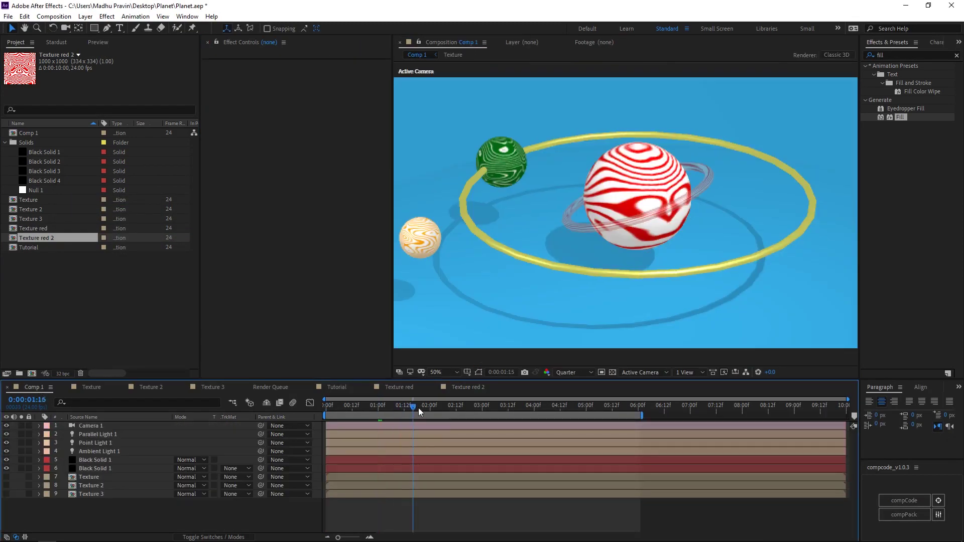
Rename the green texture composition to 'Texture Green'.
{"action": "left_click", "coordinate": [467, 387]}
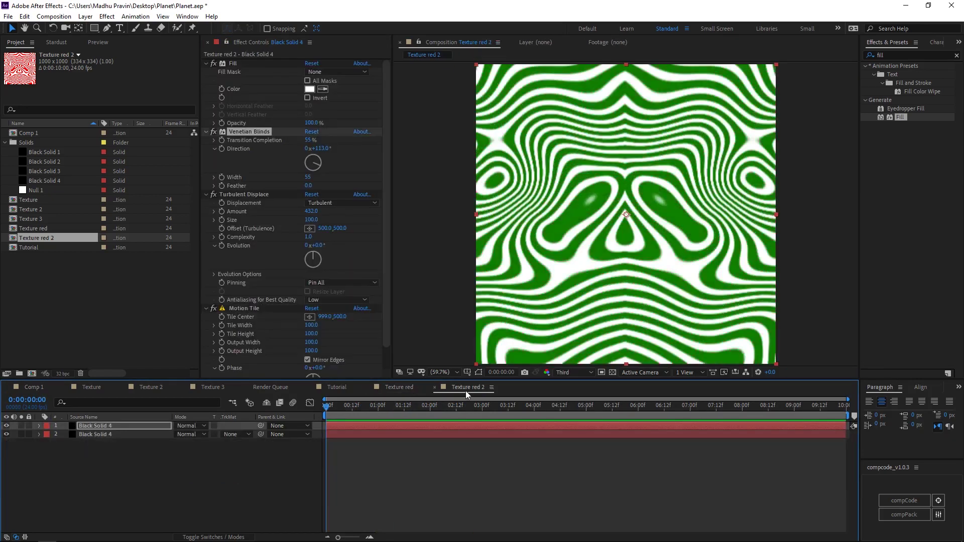
{"action": "left_click", "coordinate": [339, 388]}
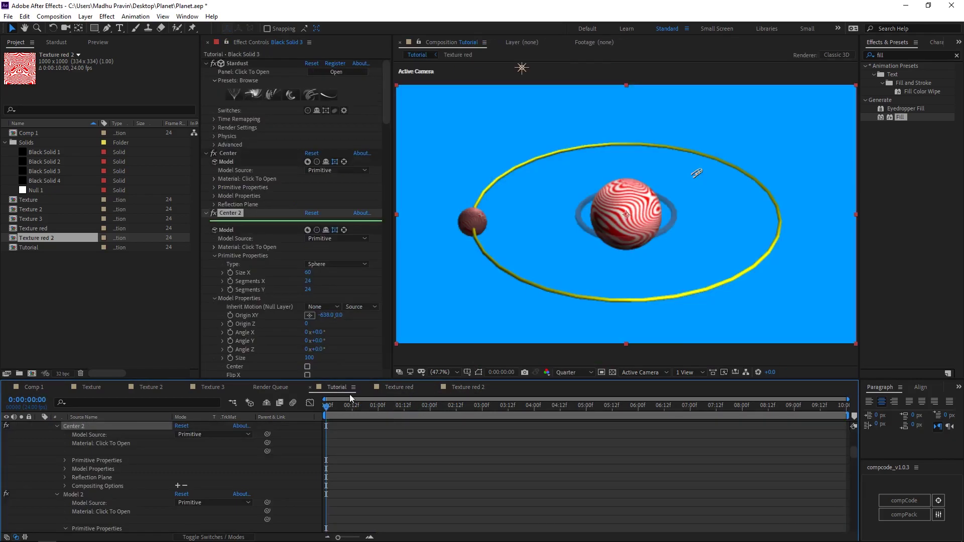
{"action": "left_click", "coordinate": [434, 394]}
{"action": "key", "text": "ctrl+k"}
{"action": "key", "text": "Return"}
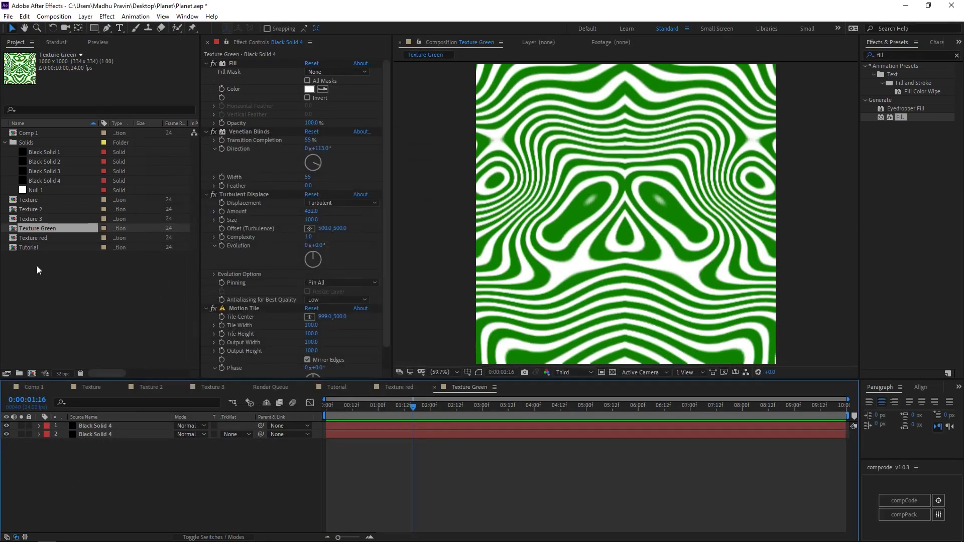
In the Tutorial comp, select Black Solid 3 and pick Red 2's Diffuse Texture layer.
{"action": "left_click", "coordinate": [337, 388]}
{"action": "left_click", "coordinate": [114, 484]}
{"action": "left_click", "coordinate": [92, 462]}
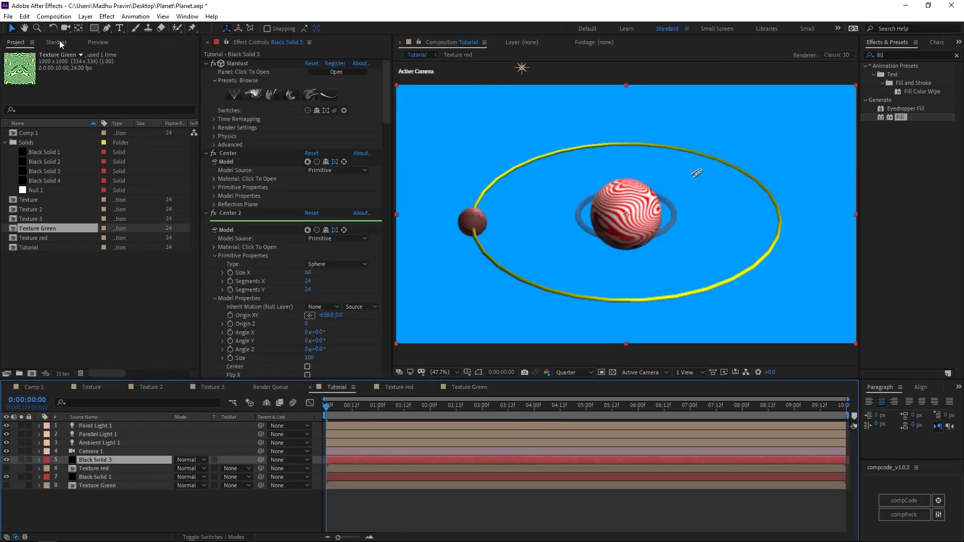
{"action": "scroll", "coordinate": [252, 301], "scroll_direction": "down", "scroll_amount": 4}
{"action": "left_click", "coordinate": [322, 266]}
Apply Texture Green to the moon and keyframe Center 2's Angle Y orbit from 0 to 6 s.
{"action": "left_click", "coordinate": [354, 322]}
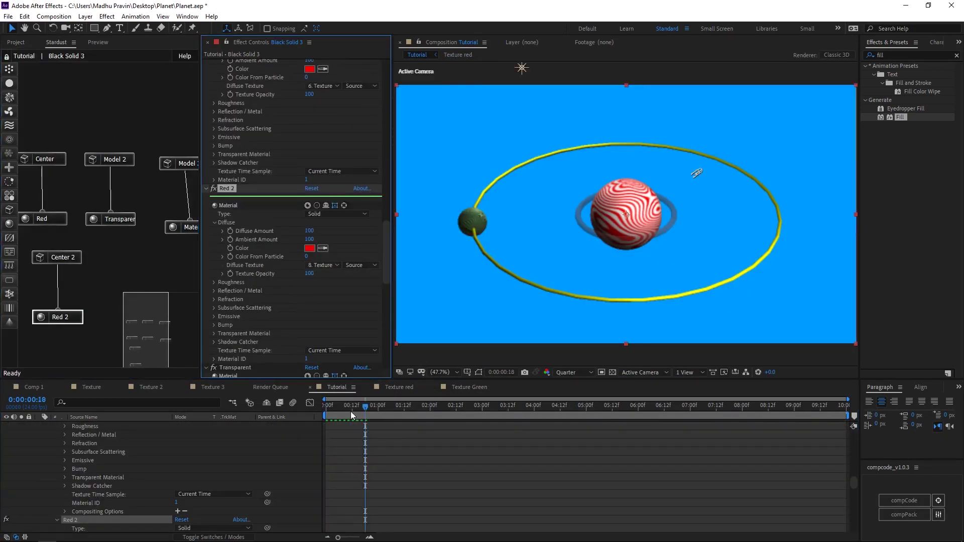
{"action": "scroll", "coordinate": [58, 461], "scroll_direction": "up", "scroll_amount": 10}
{"action": "scroll", "coordinate": [58, 461], "scroll_direction": "down", "scroll_amount": 2}
{"action": "left_click", "coordinate": [58, 257]}
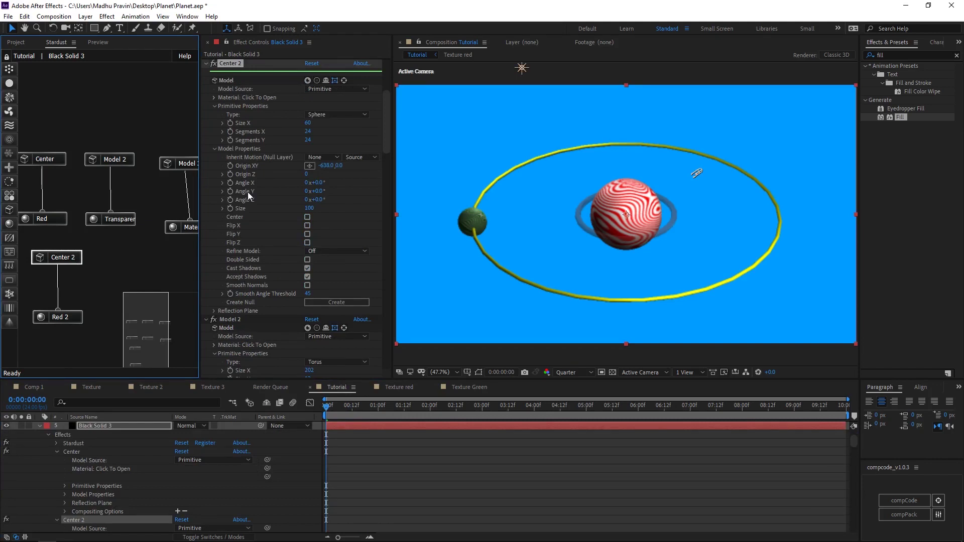
{"action": "left_click_drag", "start_coordinate": [317, 201], "coordinate": [320, 196]}
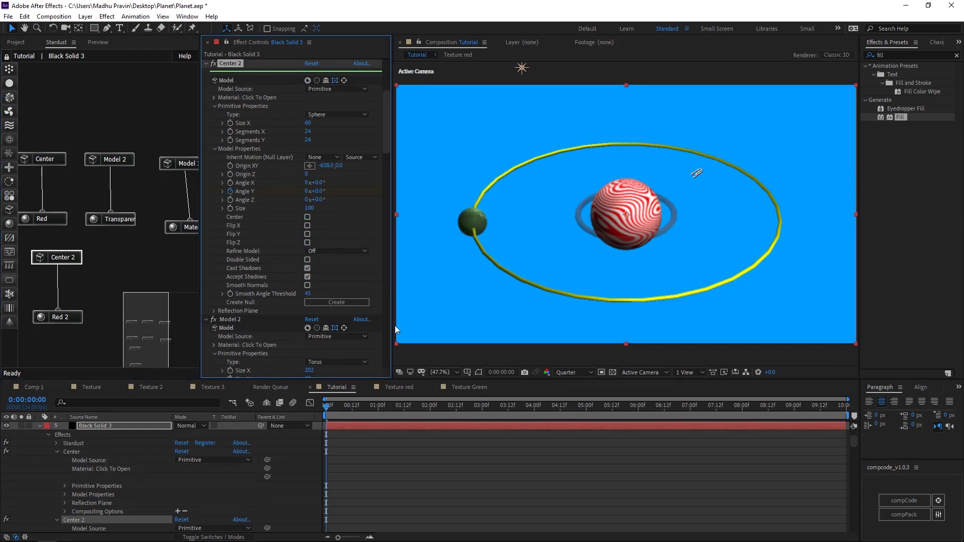
{"action": "left_click_drag", "start_coordinate": [327, 405], "coordinate": [639, 405]}
{"action": "left_click_drag", "start_coordinate": [307, 191], "coordinate": [217, 191]}
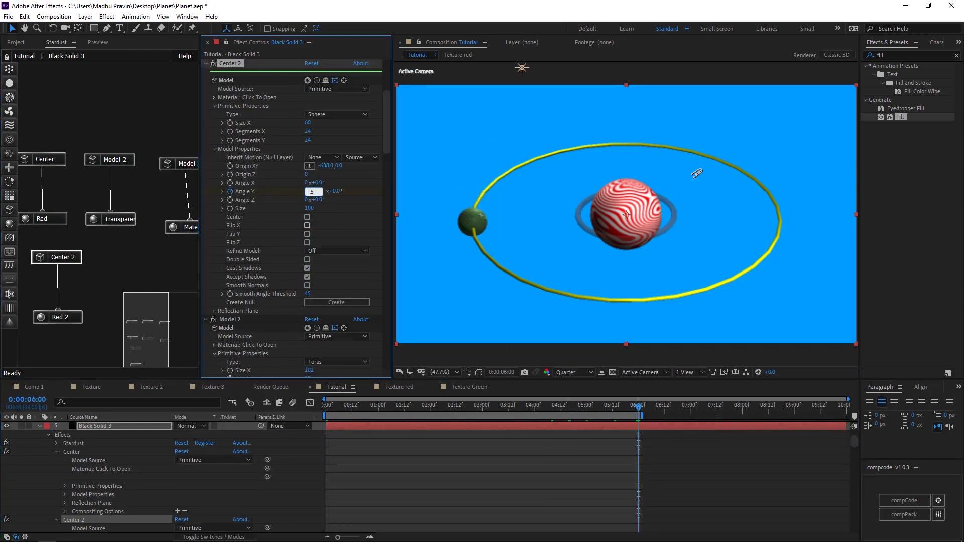
{"action": "left_click", "coordinate": [517, 405]}
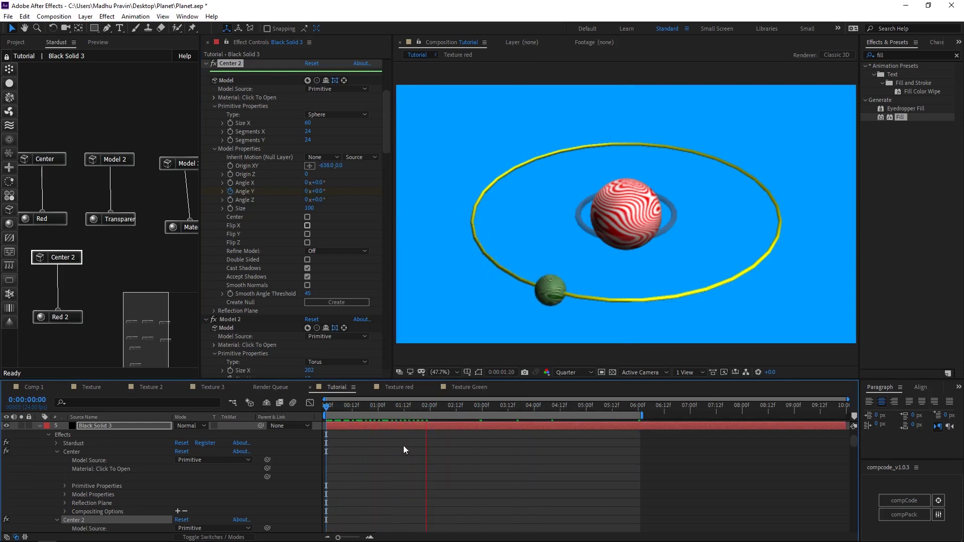
{"action": "key", "text": "space"}
Keyframe the central planet's Angle Y revolutions at 6 s and preview the orbit and spin.
{"action": "left_click", "coordinate": [49, 159]}
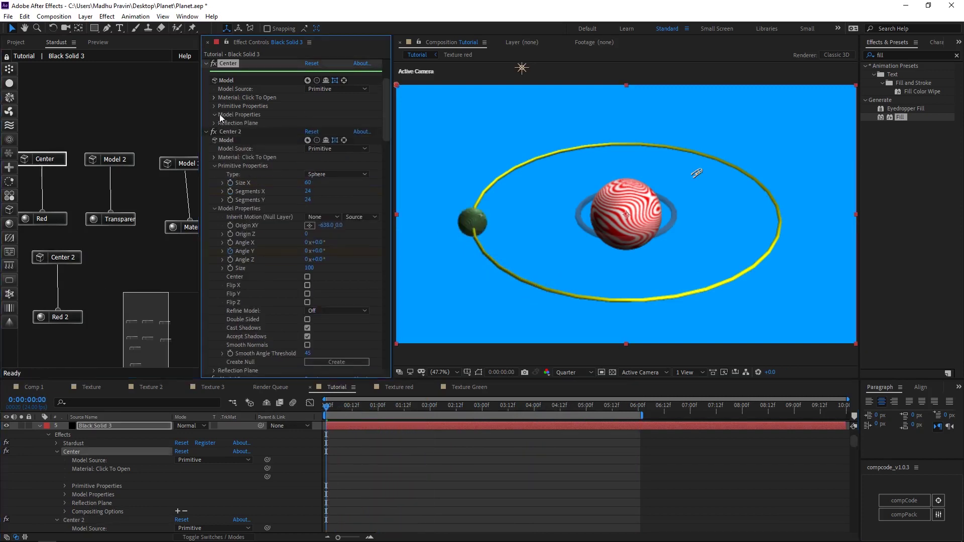
{"action": "key", "text": "k"}
{"action": "left_click", "coordinate": [309, 158]}
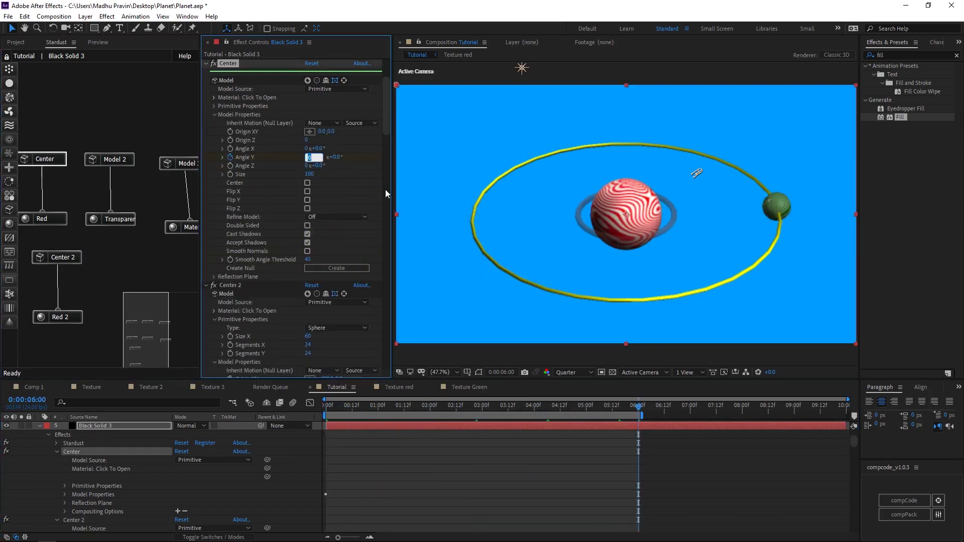
{"action": "key", "text": "space"}
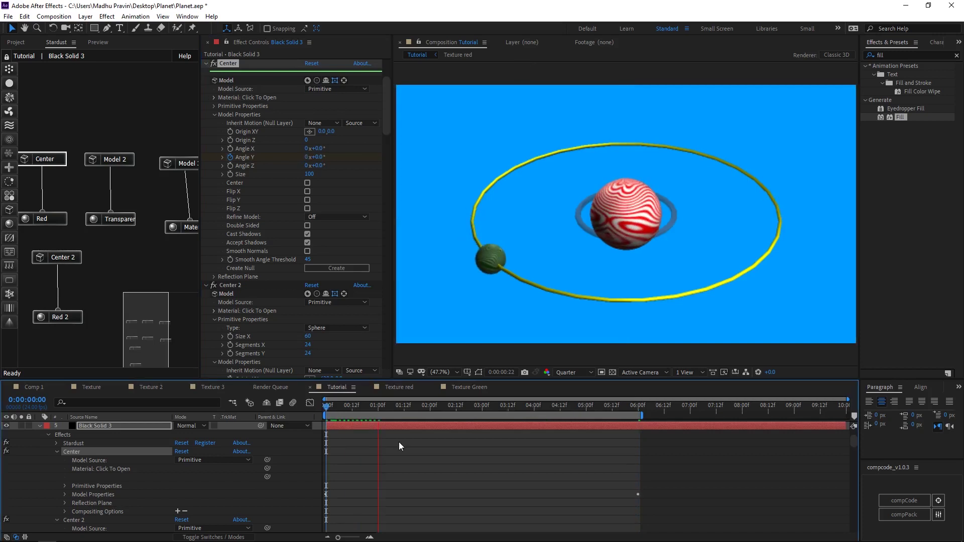
{"action": "left_click_drag", "start_coordinate": [129, 163], "coordinate": [88, 173]}
Tilt the Model 2 ring (Angle X −166°, Y −20°, Z 35°) and keyframe Angle X to 5 revolutions.
{"action": "left_click", "coordinate": [88, 173]}
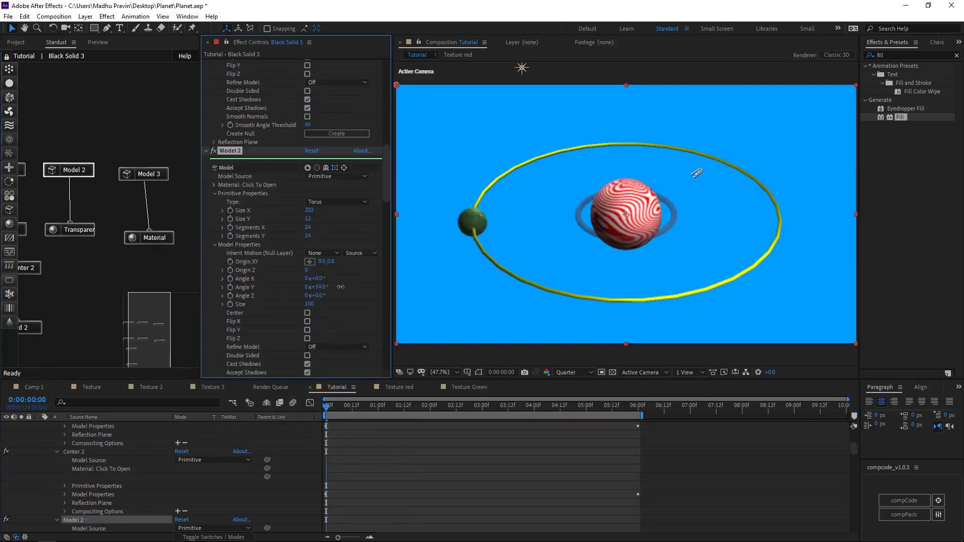
{"action": "left_click_drag", "start_coordinate": [318, 295], "coordinate": [252, 300]}
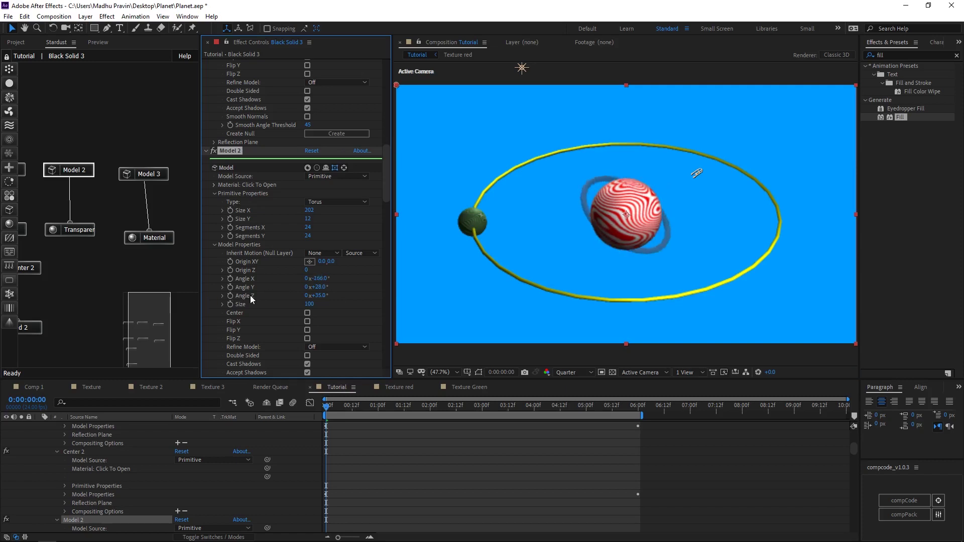
{"action": "left_click", "coordinate": [638, 405]}
{"action": "left_click", "coordinate": [307, 279]}
{"action": "type", "text": "5"}
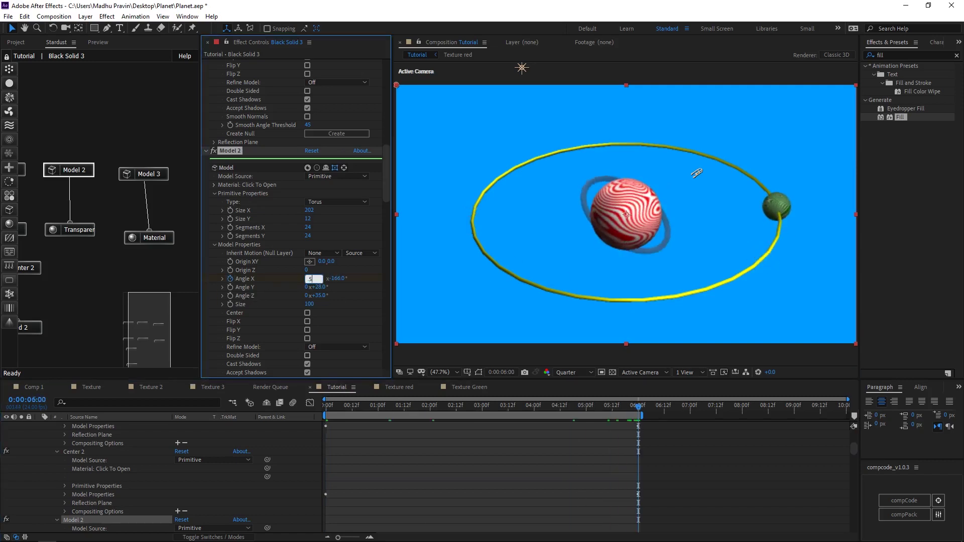
Preview the spinning ring, then collapse the Black Solid 3 layer properties.
{"action": "left_click", "coordinate": [399, 433]}
{"action": "key", "text": "space"}
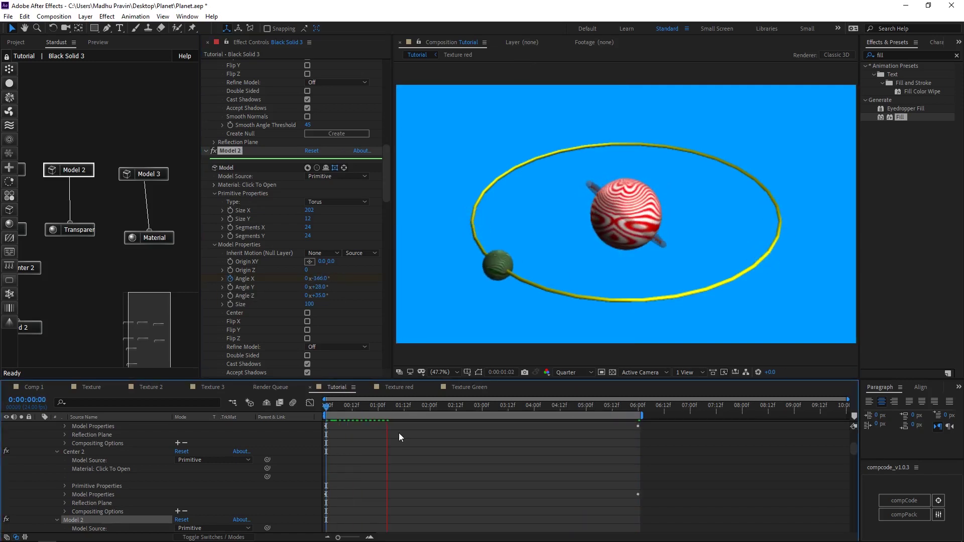
{"action": "key", "text": "space"}
{"action": "scroll", "coordinate": [303, 429], "scroll_direction": "up", "scroll_amount": 5}
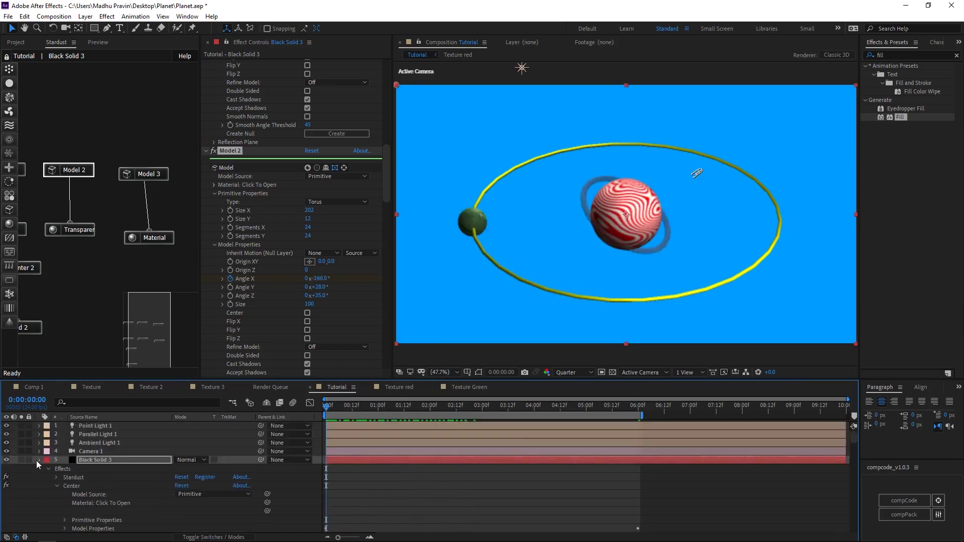
{"action": "left_click", "coordinate": [38, 460]}
{"action": "left_click", "coordinate": [160, 318]}
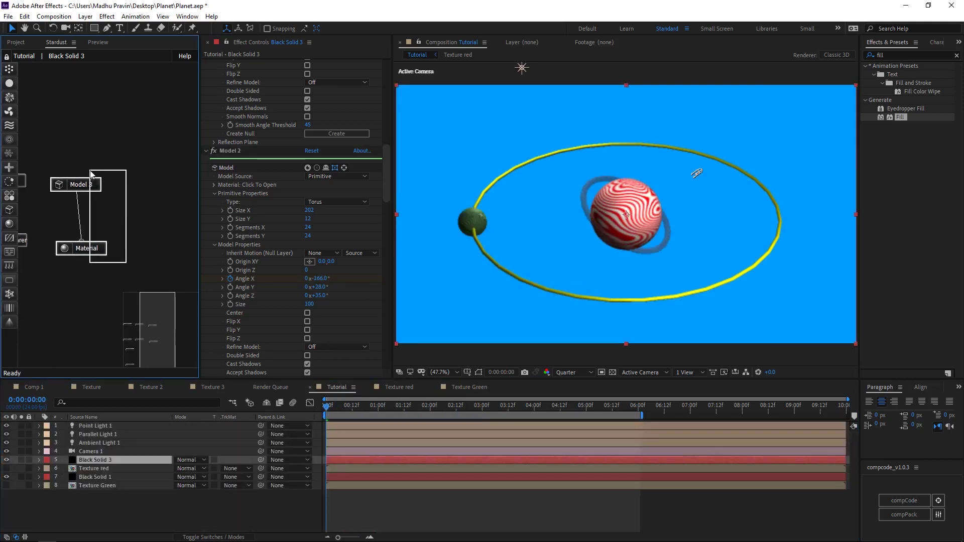
Duplicate Model 3 and its Material, turning Model 4 into a flat cylinder floor.
{"action": "left_click_drag", "start_coordinate": [92, 175], "coordinate": [163, 191]}
{"action": "key", "text": "ctrl+d"}
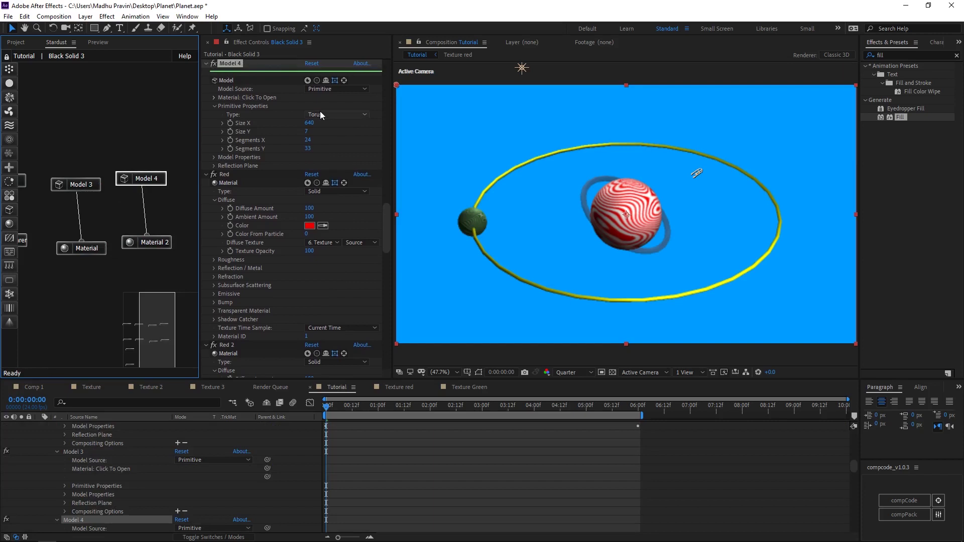
{"action": "left_click", "coordinate": [322, 116]}
{"action": "left_click", "coordinate": [308, 139]}
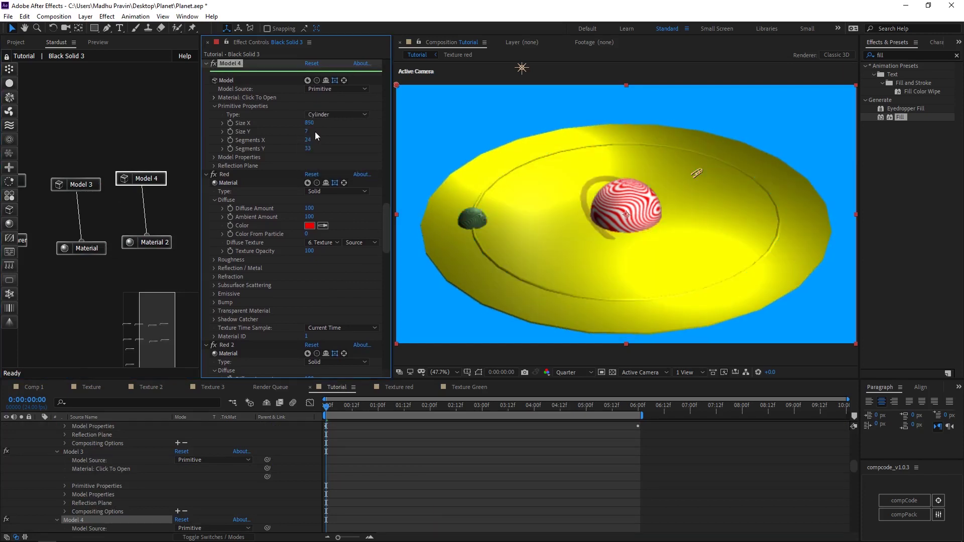
{"action": "left_click", "coordinate": [221, 158]}
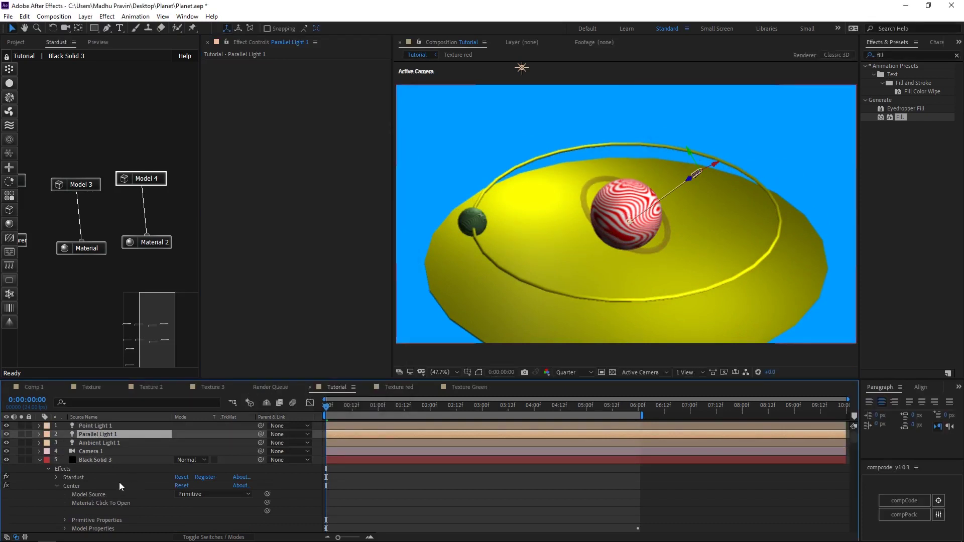
Enable shadows in Model 4's Render Settings and begin colouring Material 2 blue.
{"action": "left_click", "coordinate": [237, 127]}
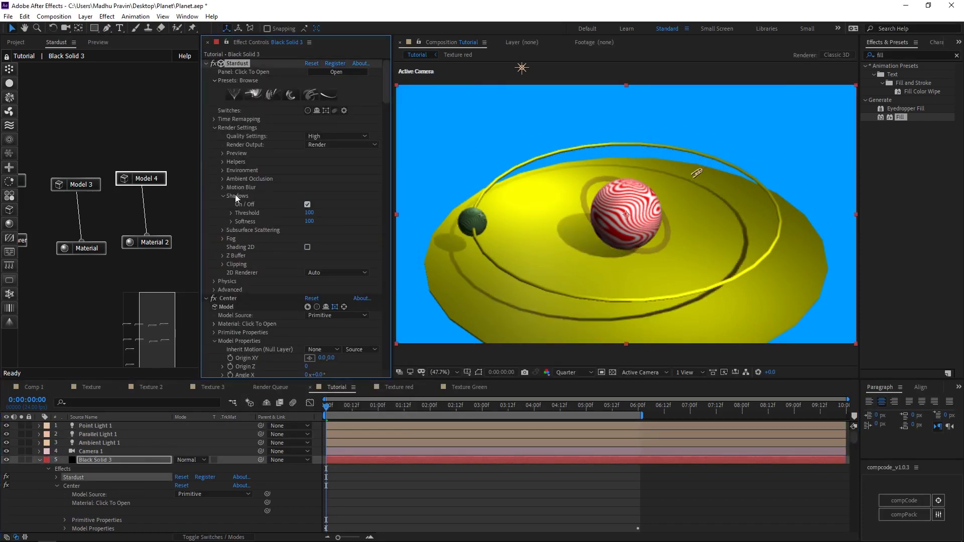
{"action": "left_click", "coordinate": [146, 242]}
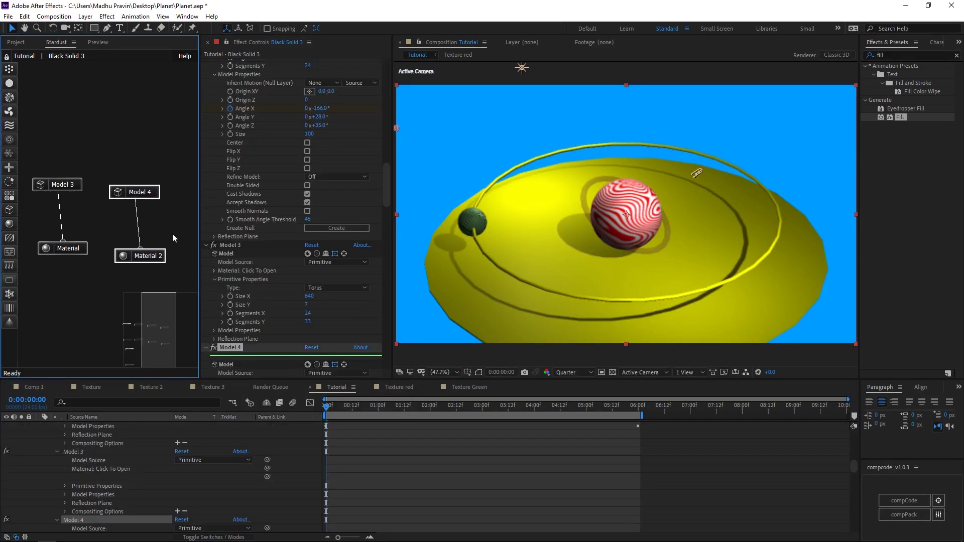
{"action": "scroll", "coordinate": [257, 310], "scroll_direction": "down", "scroll_amount": 5}
{"action": "left_click", "coordinate": [310, 248]}
Confirm the blue floor colour and raise Ambient Light 1 intensity to 41%.
{"action": "left_click_drag", "start_coordinate": [214, 260], "coordinate": [213, 296]}
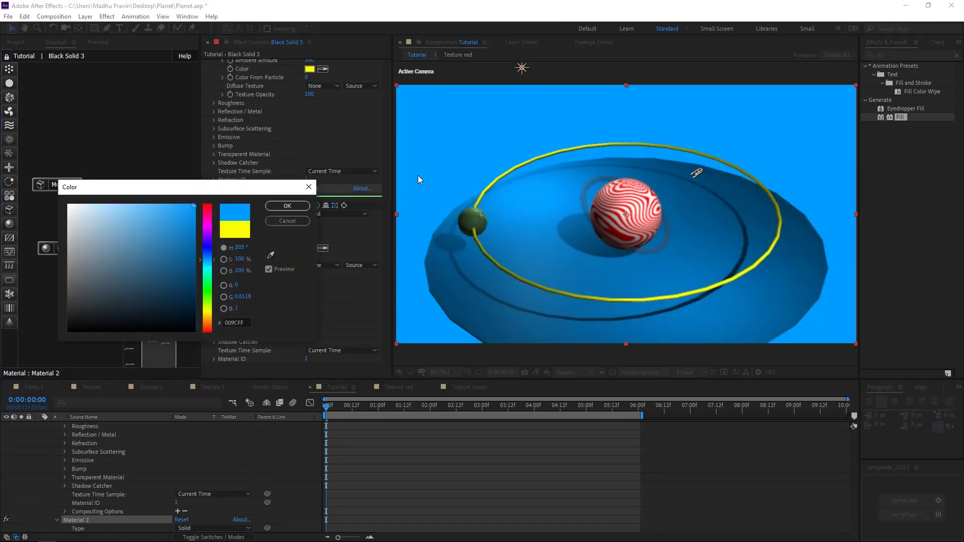
{"action": "left_click", "coordinate": [284, 203]}
{"action": "scroll", "coordinate": [80, 466], "scroll_direction": "up", "scroll_amount": 15}
{"action": "double_click", "coordinate": [98, 443]}
{"action": "left_click_drag", "start_coordinate": [312, 214], "coordinate": [328, 215]}
{"action": "left_click", "coordinate": [329, 394]}
Switch the viewer to 2 Views at Quarter resolution with the left view set to Front.
{"action": "left_click", "coordinate": [685, 372]}
{"action": "left_click", "coordinate": [693, 394]}
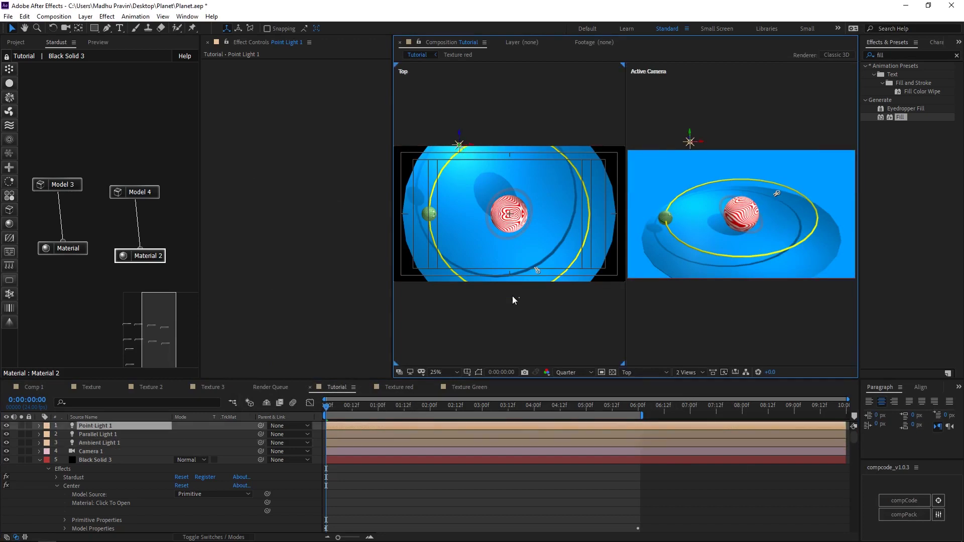
{"action": "left_click", "coordinate": [574, 373]}
{"action": "key", "text": "Escape"}
{"action": "key", "text": "F10"}
{"action": "left_click", "coordinate": [458, 143]}
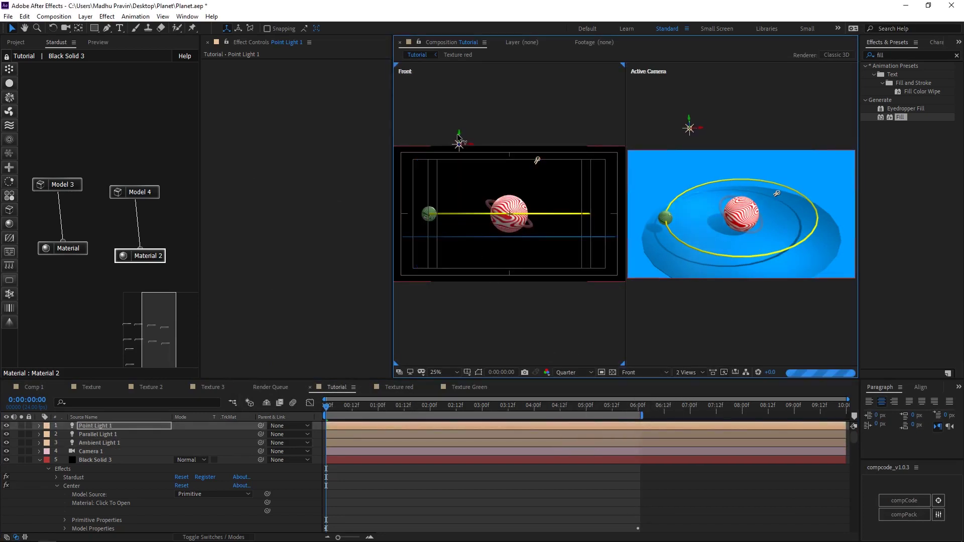
Move Parallel Light 1 to the right, then set the left view back to Top.
{"action": "left_click", "coordinate": [537, 162]}
{"action": "left_click_drag", "start_coordinate": [578, 176], "coordinate": [589, 186]}
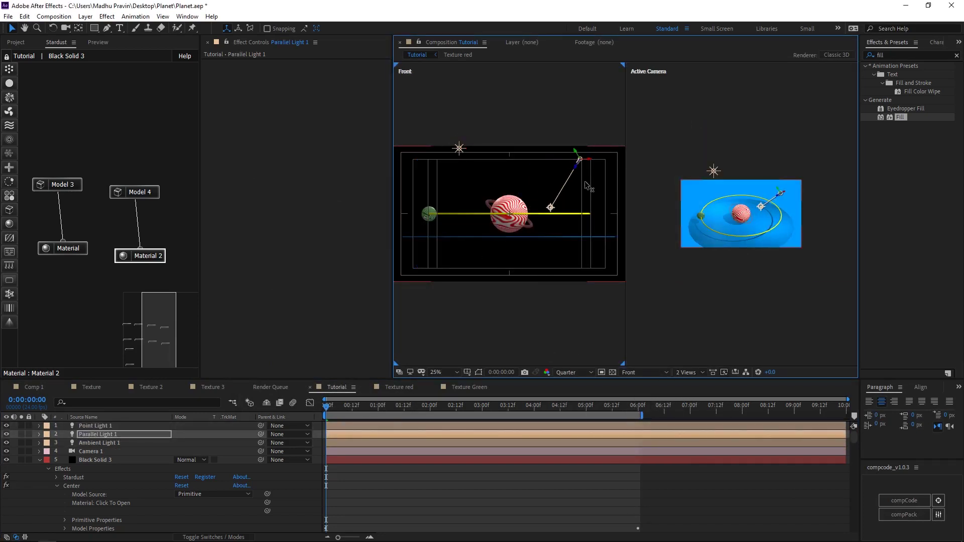
{"action": "left_click", "coordinate": [645, 372]}
{"action": "left_click", "coordinate": [635, 432]}
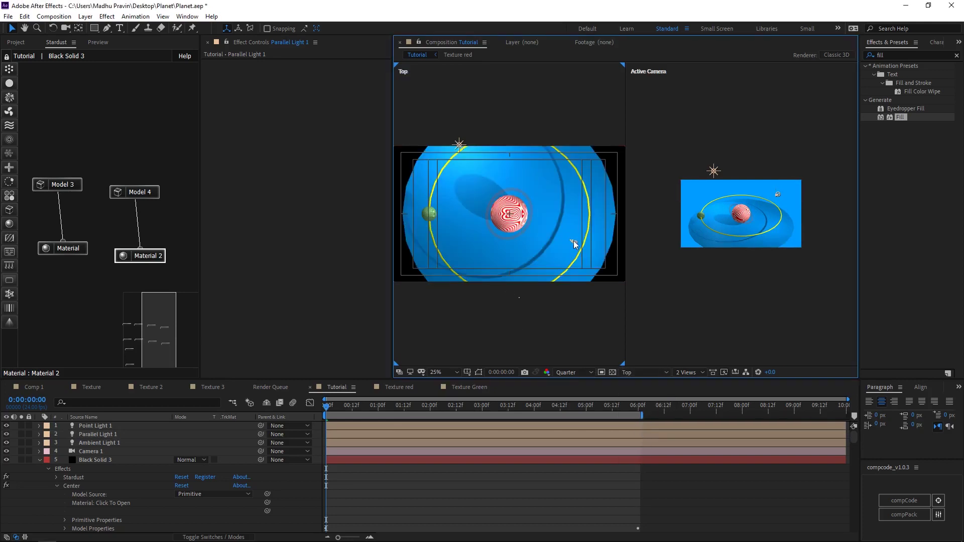